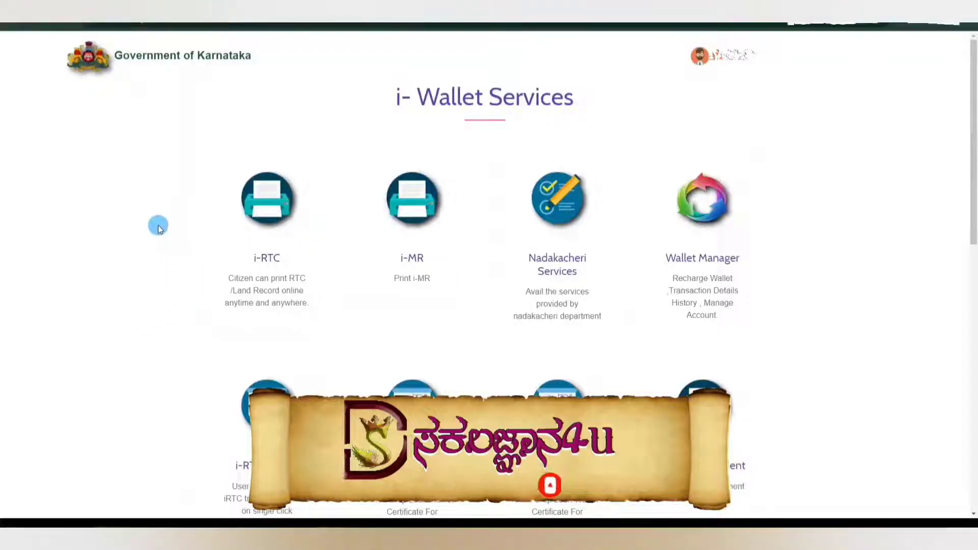
Choose Nadakacheri Services from the Karnataka i-Wallet Services dashboard.
mouse_move(513, 157)
left_mouse_down()
mouse_move(588, 247)
mouse_move(606, 242)
left_mouse_up()
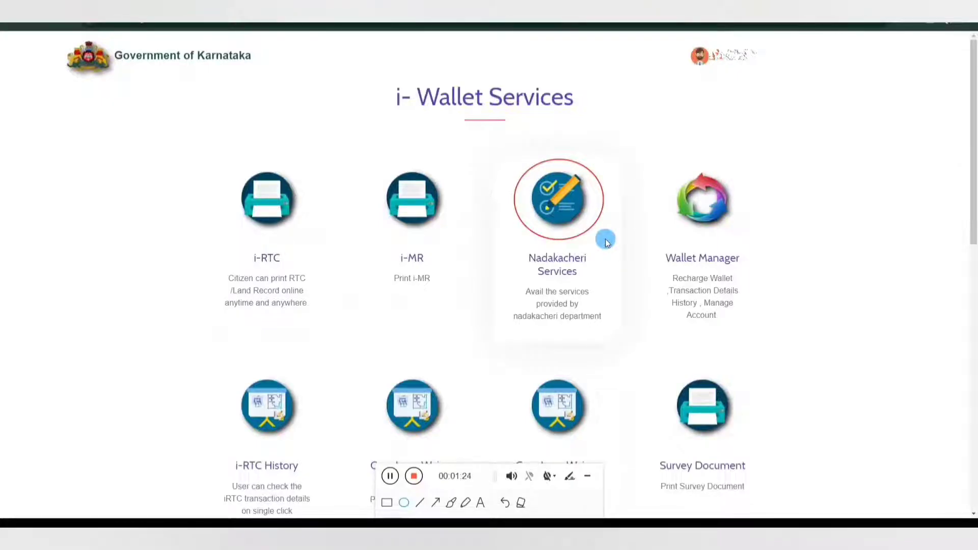
mouse_move(512, 281)
left_mouse_down()
mouse_move(524, 315)
mouse_move(614, 327)
left_mouse_up()
left_click(569, 476)
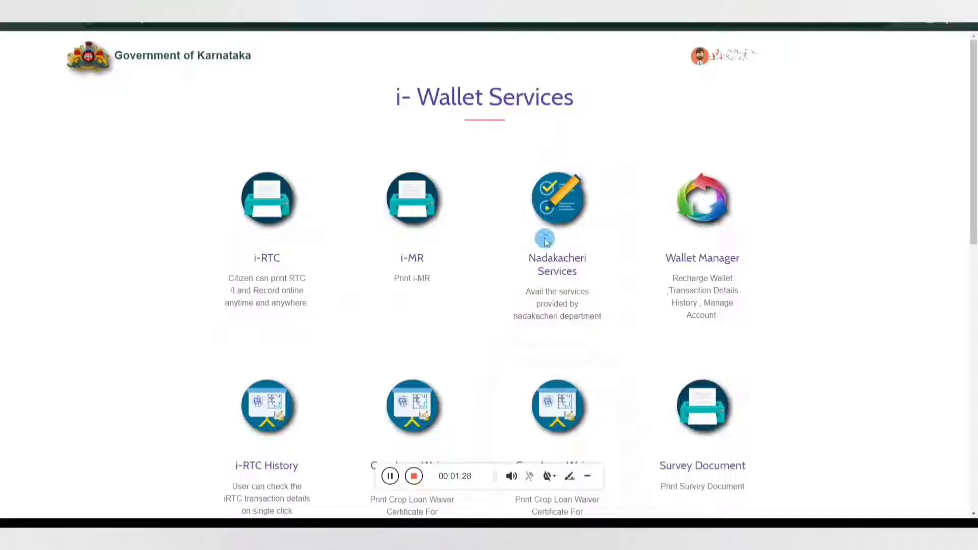
left_click(554, 208)
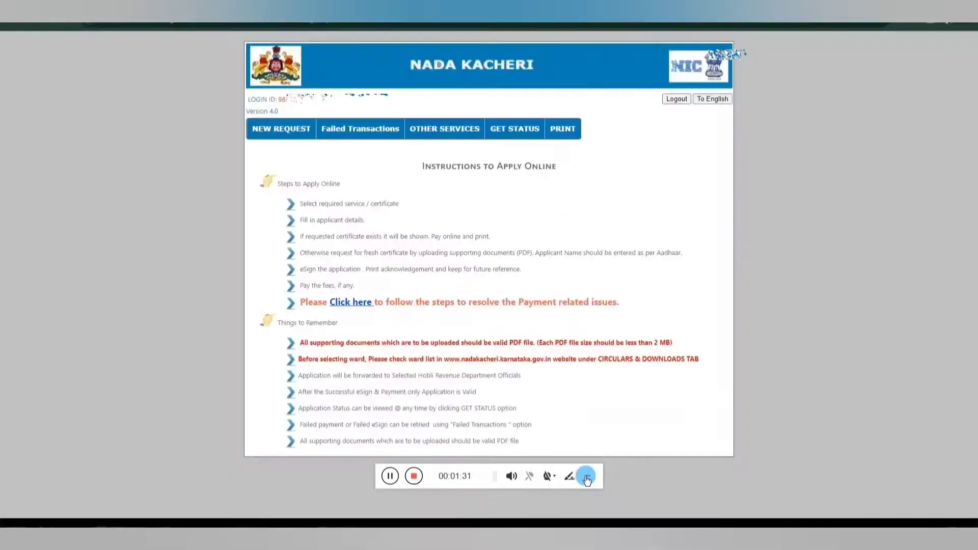
Start a new certificate request and accept the redirect to Nadakacheri version 5.0.
mouse_move(281, 128)
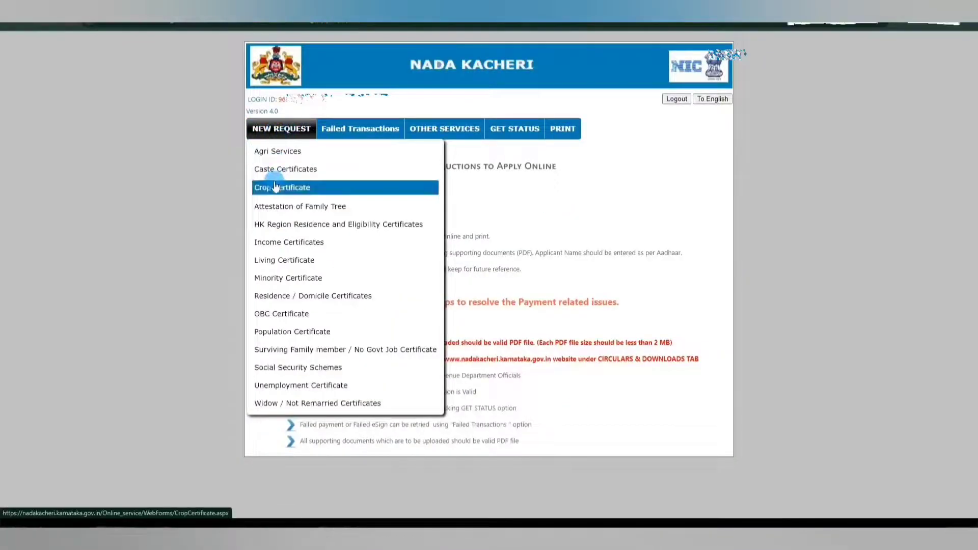
left_click(285, 168)
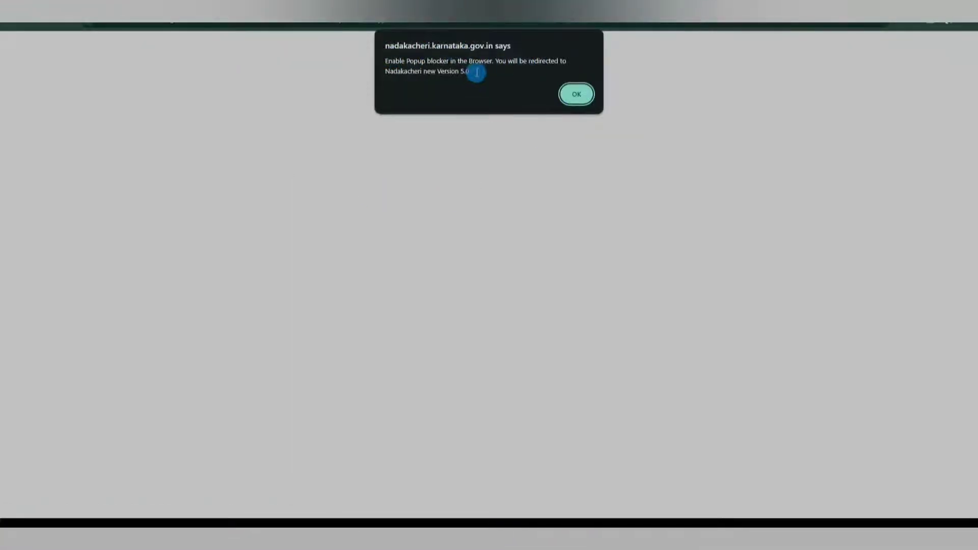
left_click_drag(467, 72, 434, 75)
left_click(576, 94)
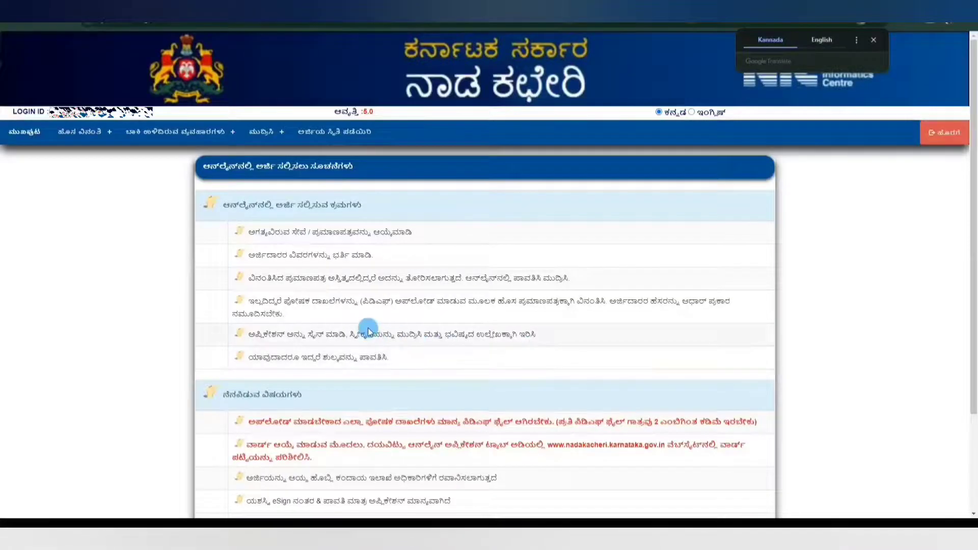
left_click(874, 40)
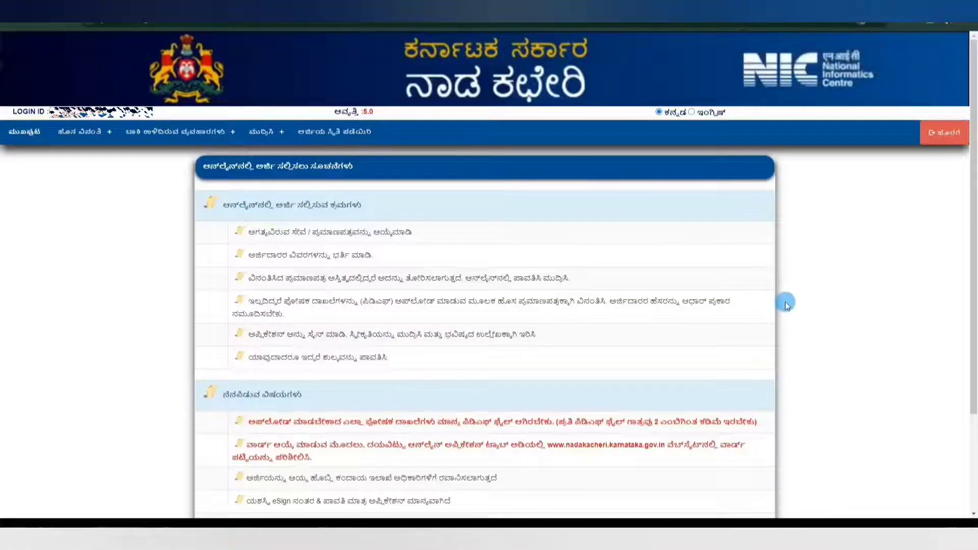
Open the residence certificate page under ಹೊಸ ವಿನಂತಿ > ವಾಸ ಸ್ಥಳ ಪ್ರಮಾಣ ಪತ್ರ.
left_click(87, 132)
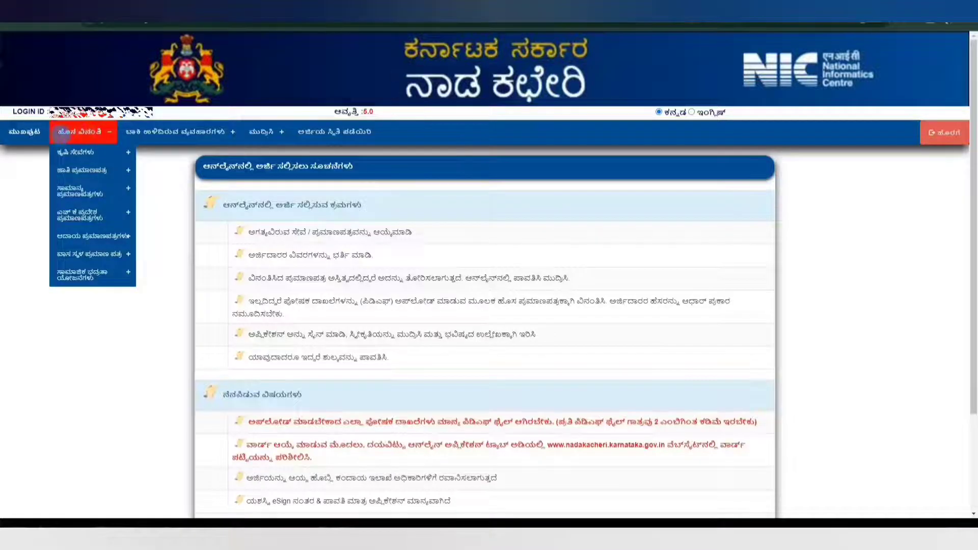
mouse_move(73, 254)
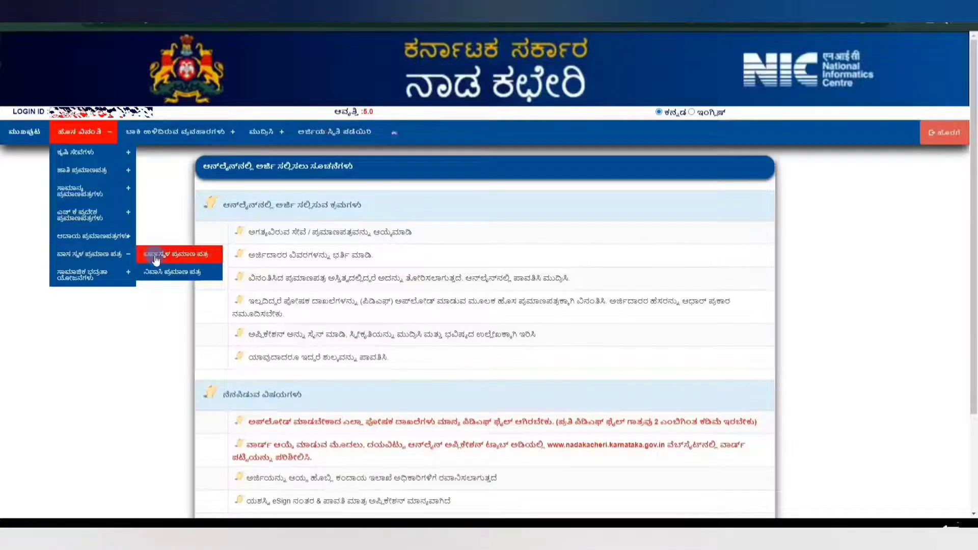
left_click(201, 260)
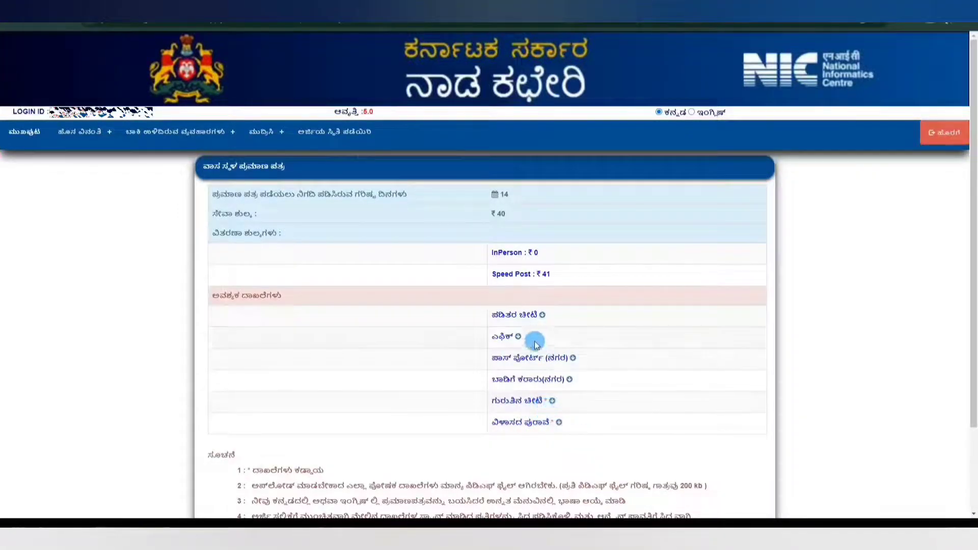
Review the PDF and 50 kb photo size limits, then continue with ಮುಂದುವರೆಸಿ.
scroll(669, 360, "down", 2)
scroll(668, 360, "down", 1)
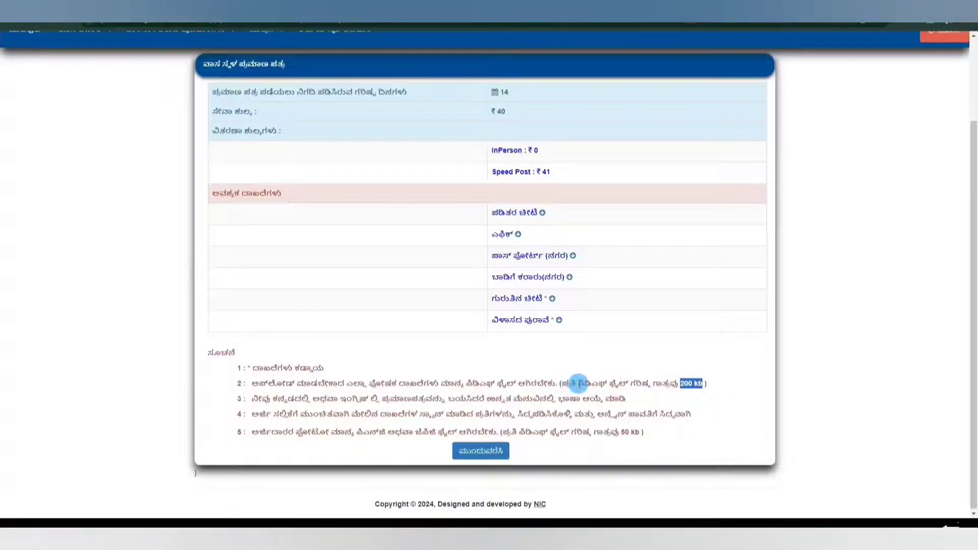
left_click_drag(578, 383, 618, 383)
left_click_drag(622, 433, 633, 433)
left_click(469, 451)
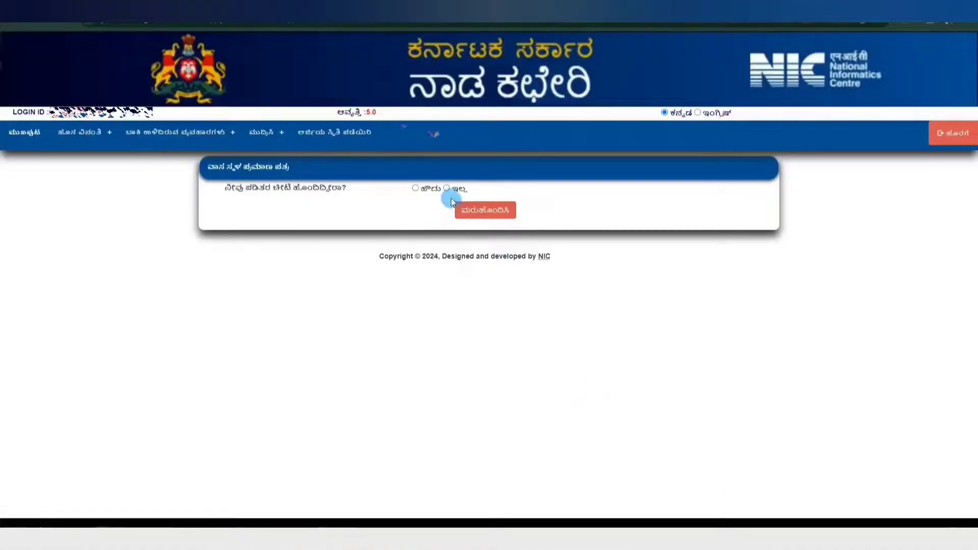
Answer ಇಲ್ಲ (No) to the ration card question and continue.
left_click(447, 189)
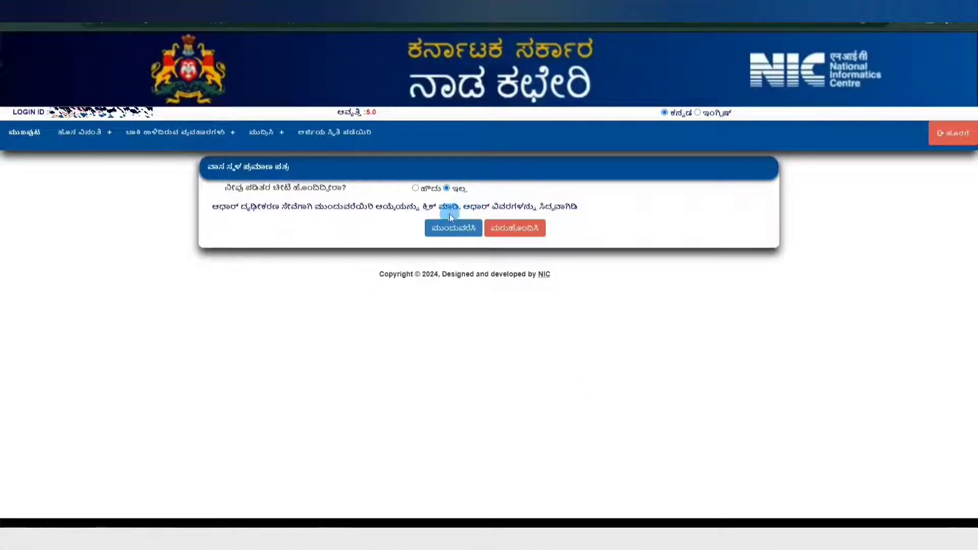
left_click(451, 230)
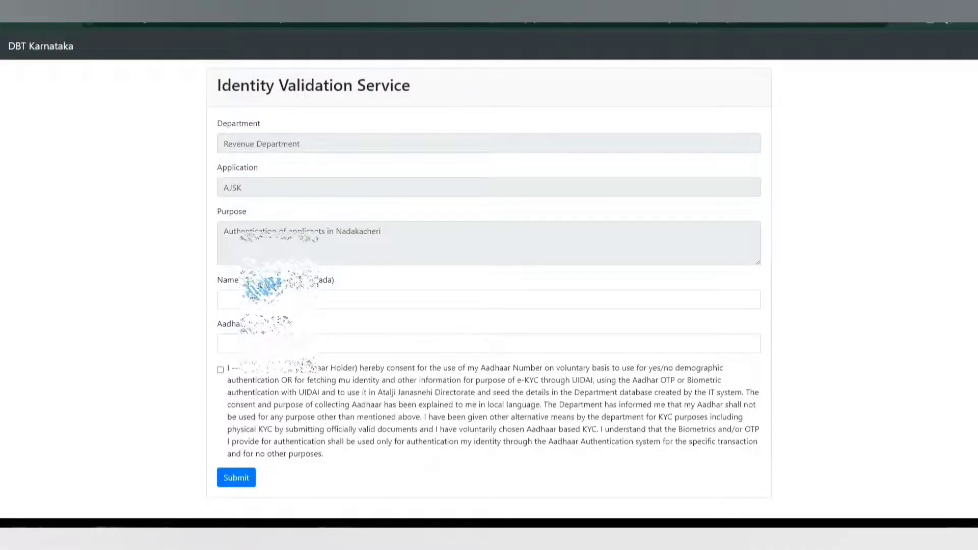
Enter the applicant's name and Aadhaar number, tick consent, and submit for validation.
left_click(259, 300)
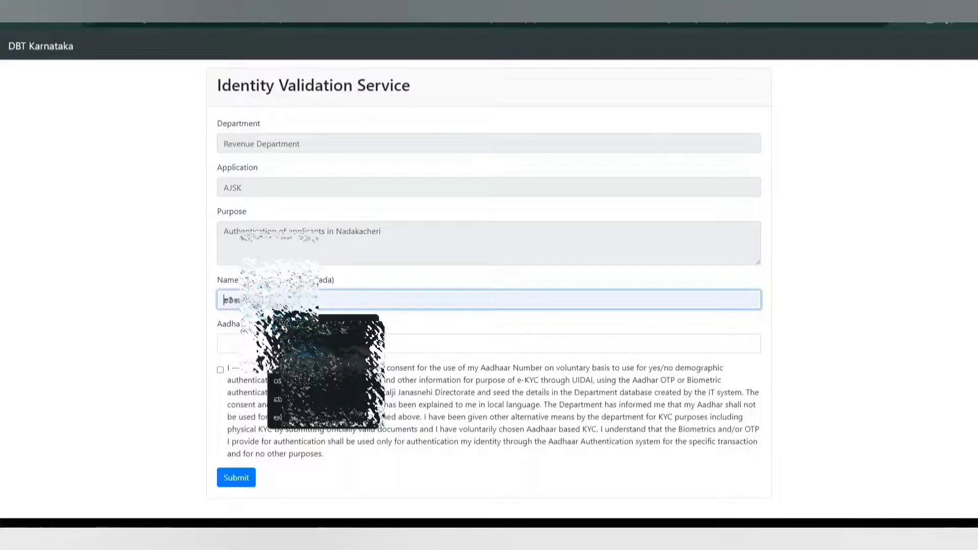
left_click(301, 337)
left_click(278, 345)
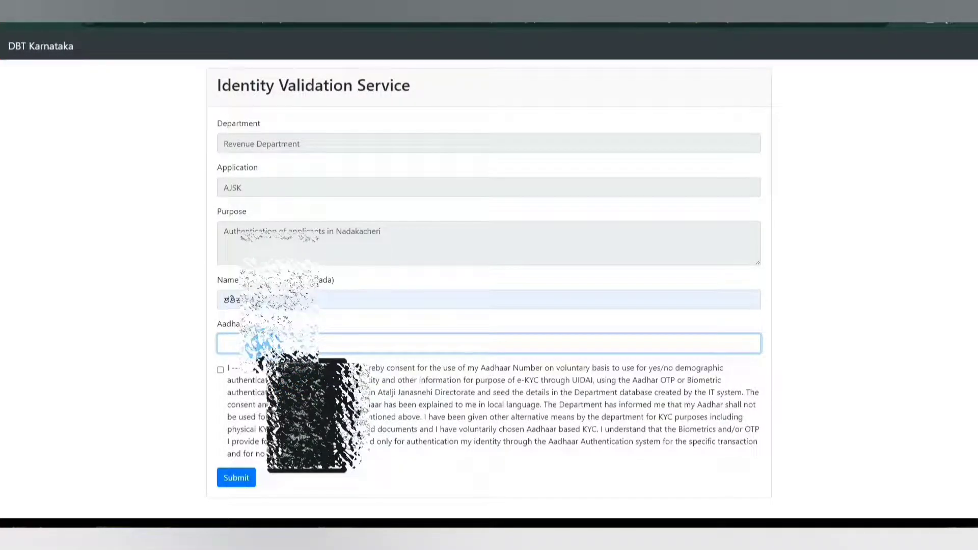
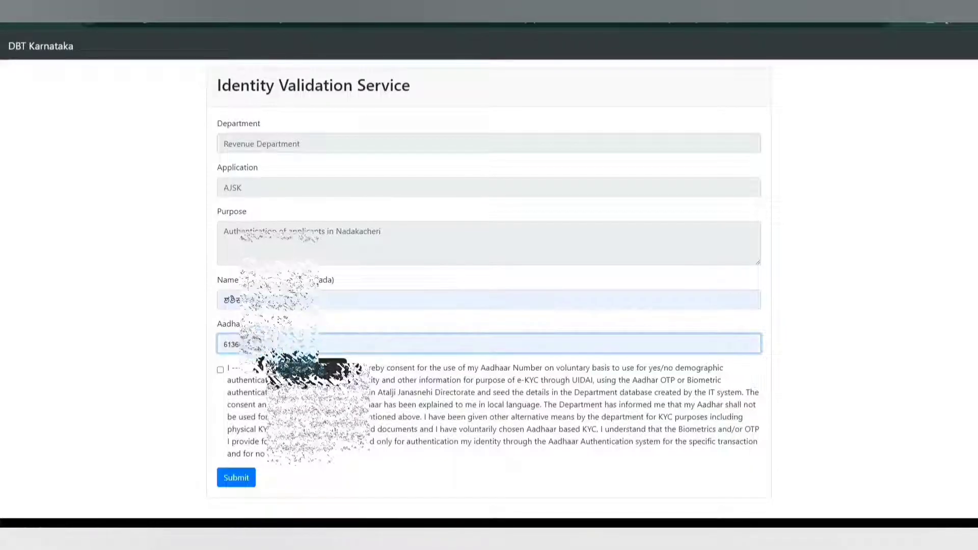
left_click(278, 369)
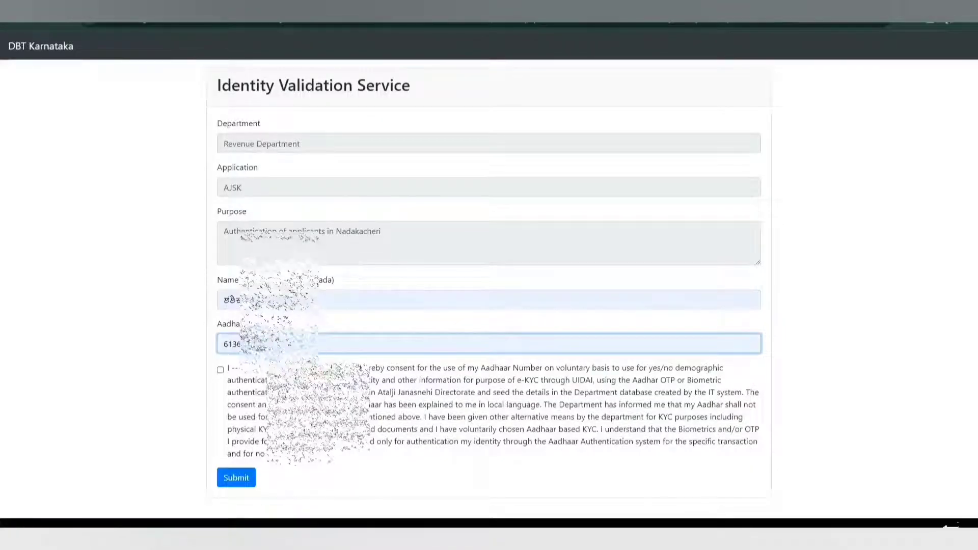
left_click(224, 362)
left_click(236, 480)
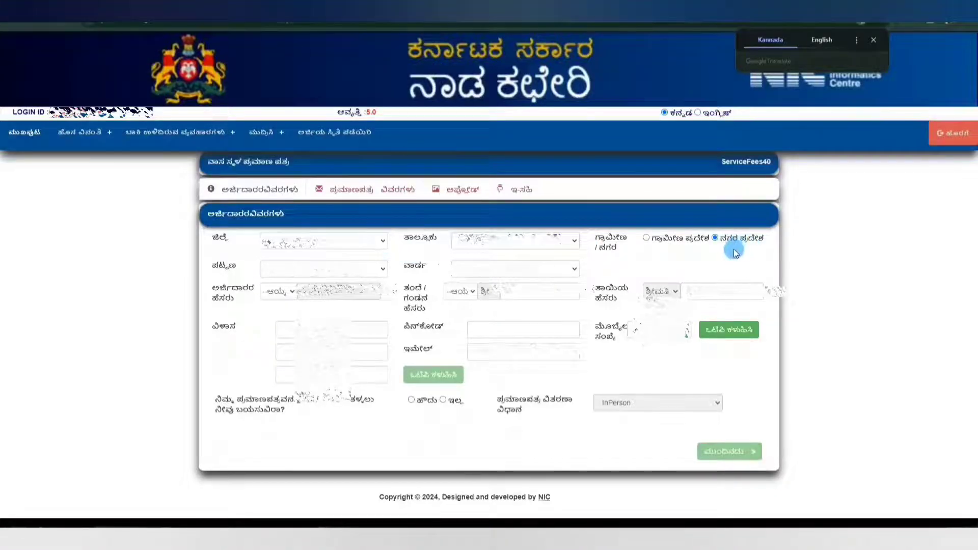
Mark residence as rural in ಗದಗ district and choose its taluk, hobli and village.
left_click(646, 238)
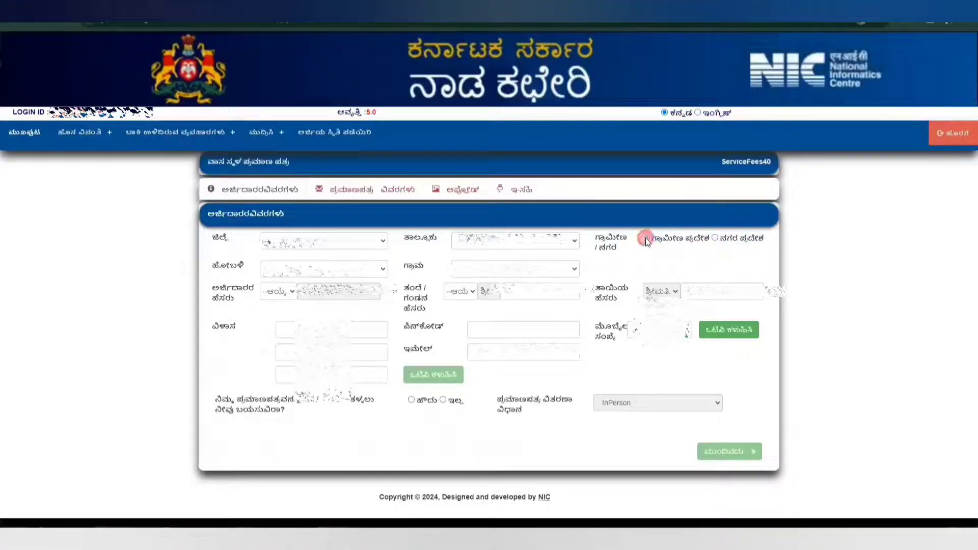
left_click(364, 243)
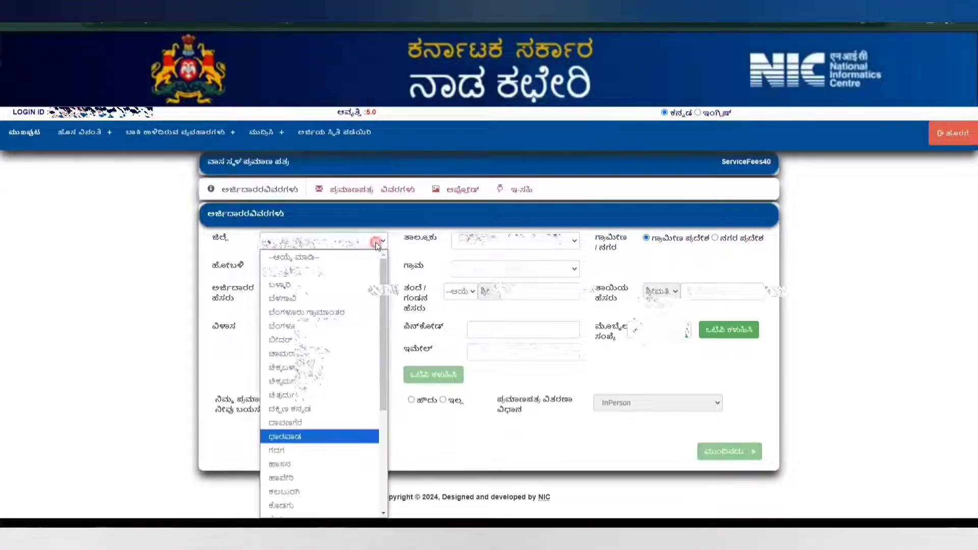
left_click(316, 450)
left_click(555, 240)
left_click(519, 271)
left_click(355, 269)
left_click(334, 300)
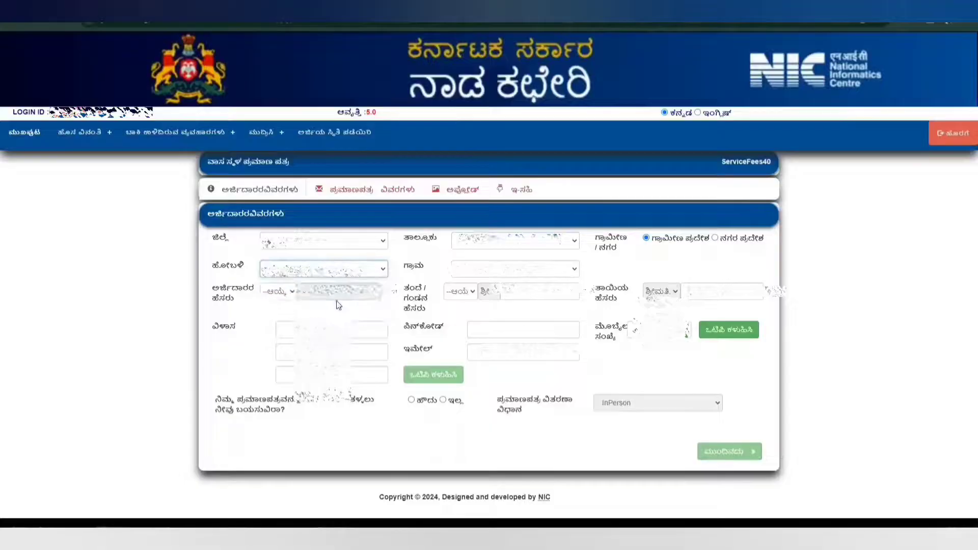
left_click(504, 268)
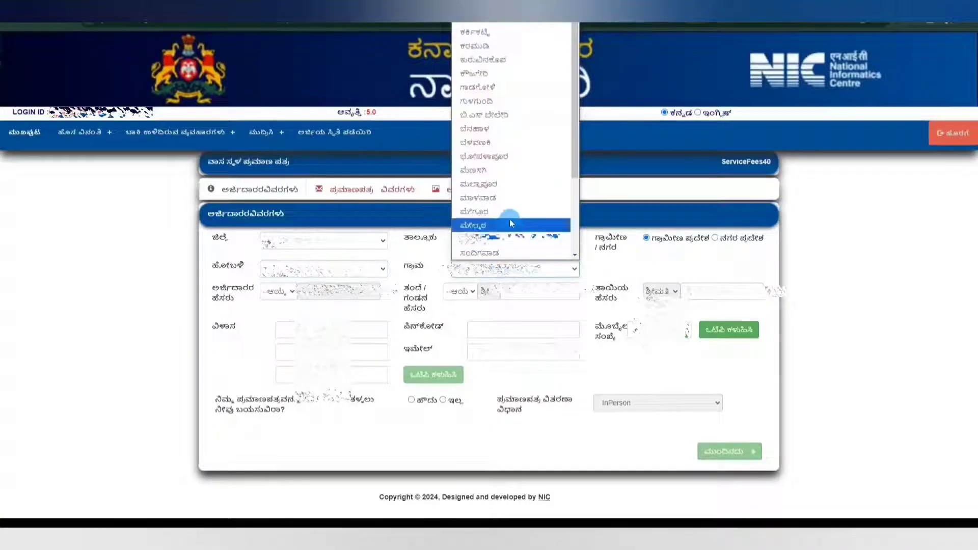
left_click(507, 79)
left_click(283, 292)
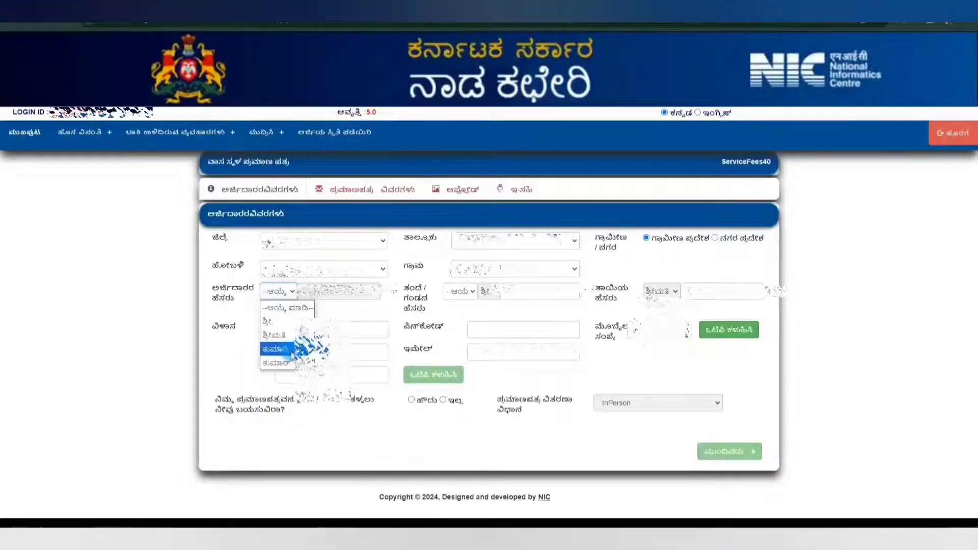
Set title ಶ್ರೀ and relation ಬಿನ್, and fill the father's and mother's names from saved entries.
left_click(293, 323)
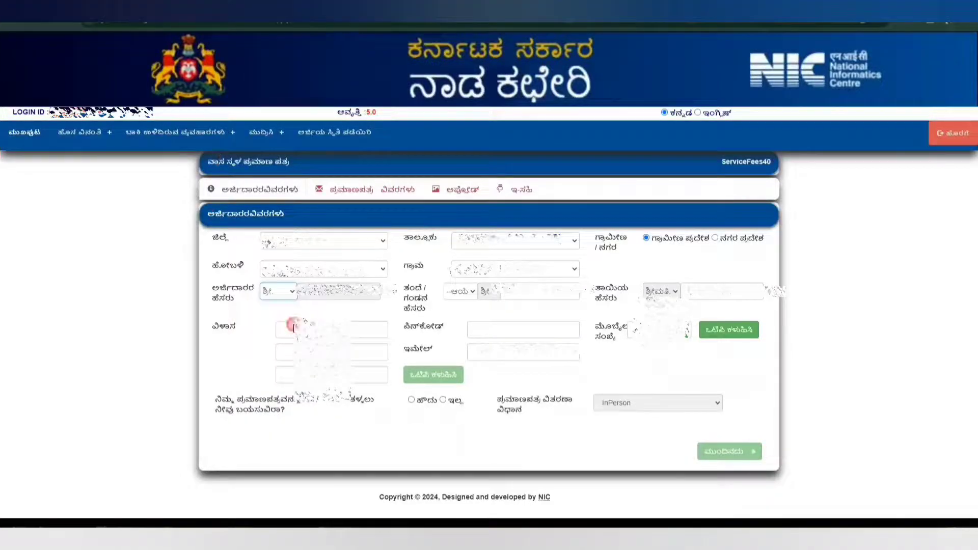
left_click(475, 293)
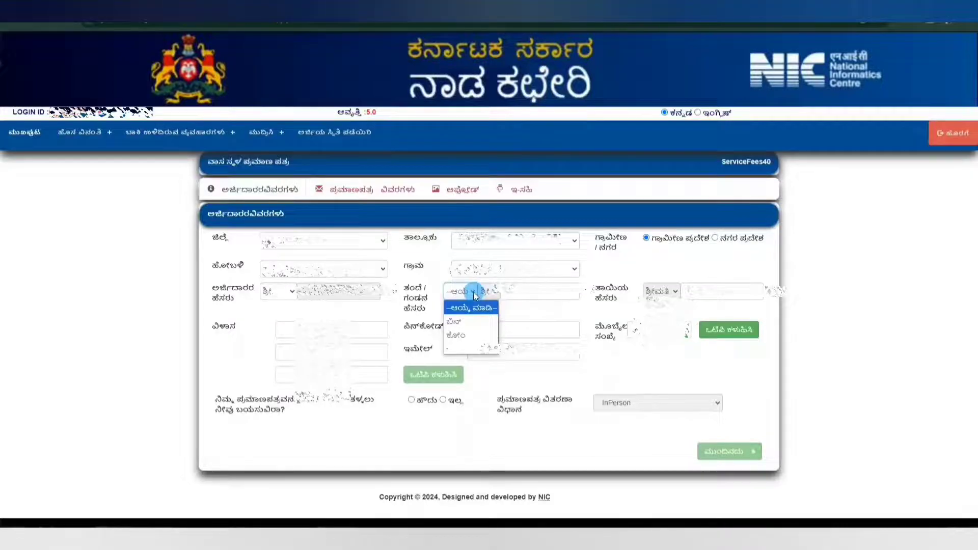
left_click(465, 321)
left_click(523, 291)
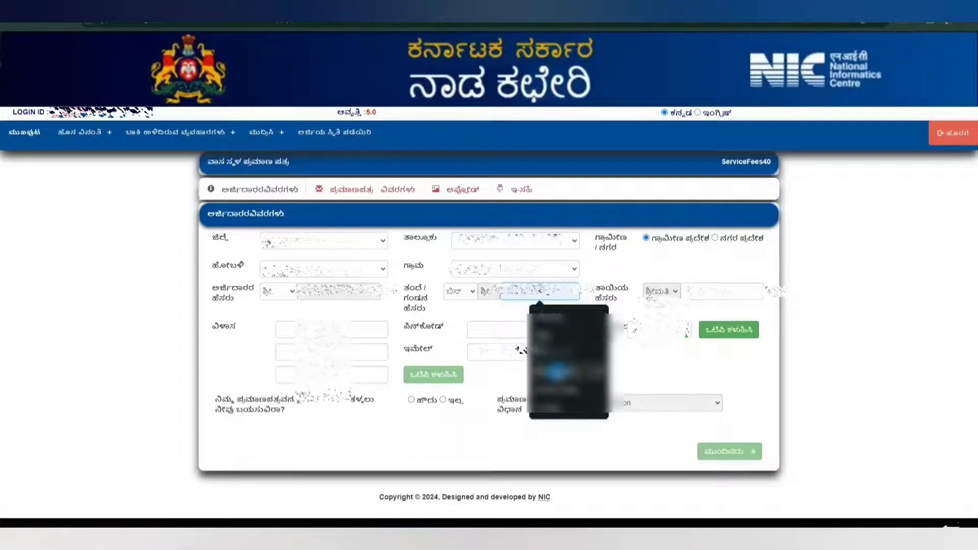
left_click(585, 367)
left_click(723, 291)
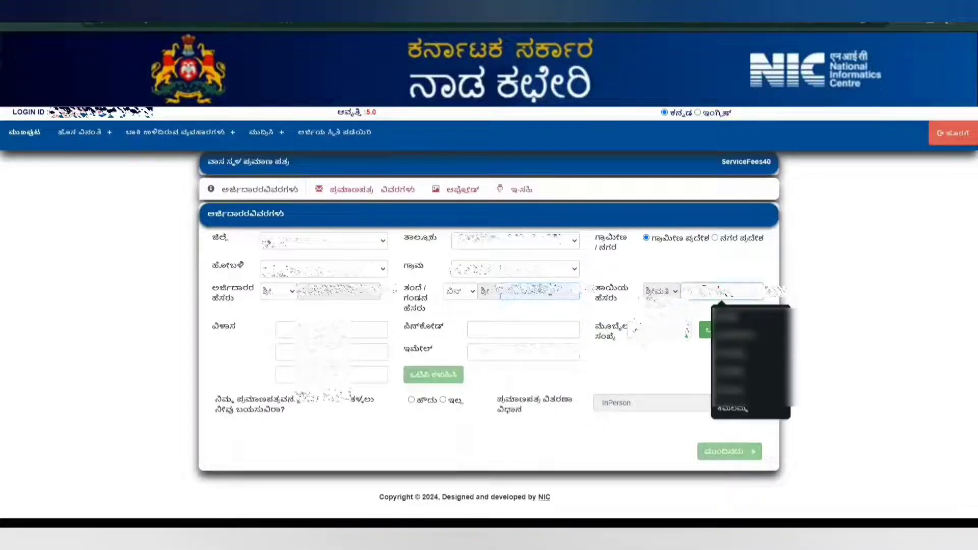
left_click(731, 318)
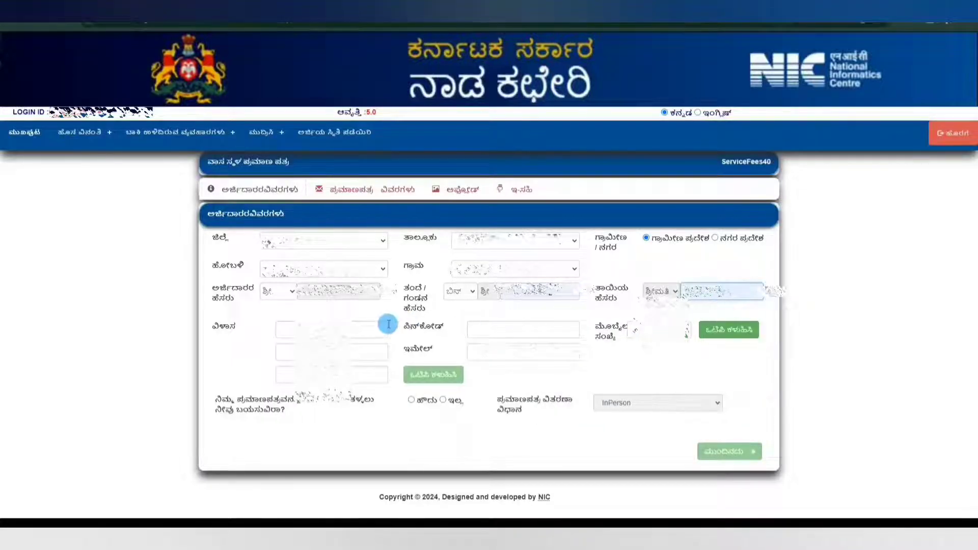
Fill the three address lines from saved autofill suggestions.
left_click(345, 330)
key("Down")
key("Down")
key("Down")
key("Down")
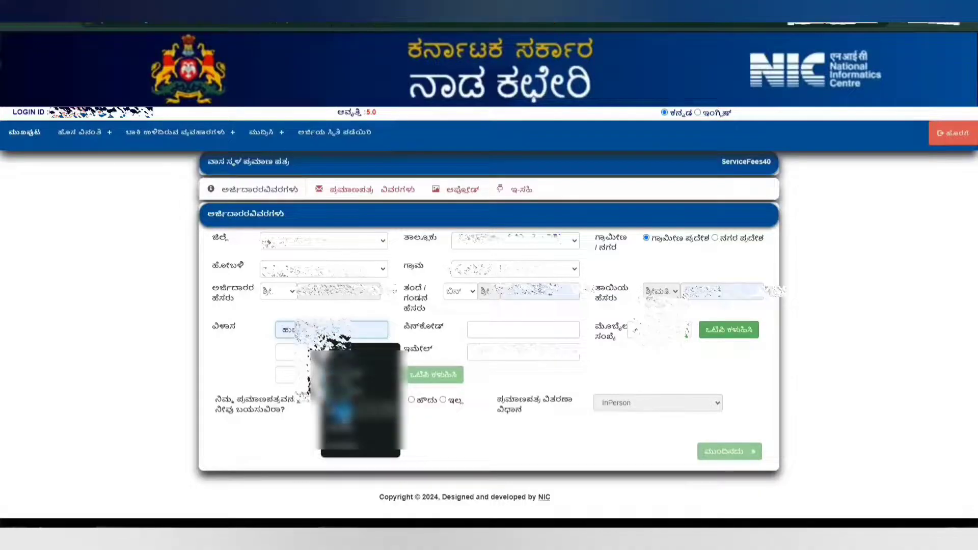
key("Return")
left_click(306, 352)
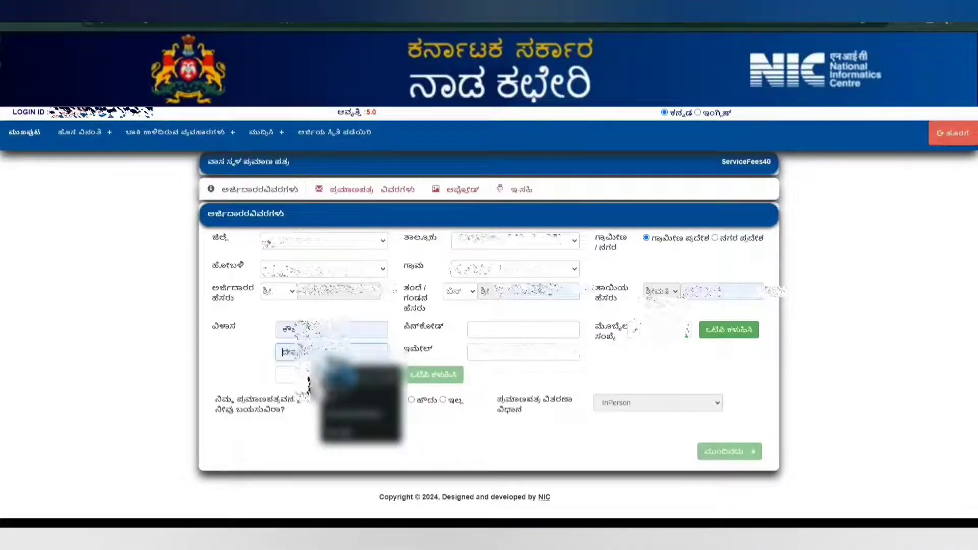
key("Down")
key("Down")
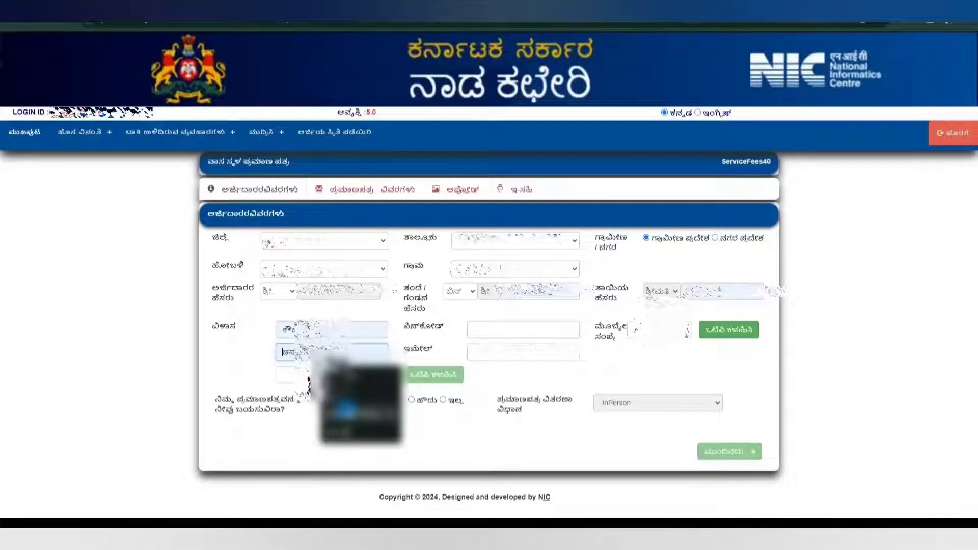
left_click(354, 392)
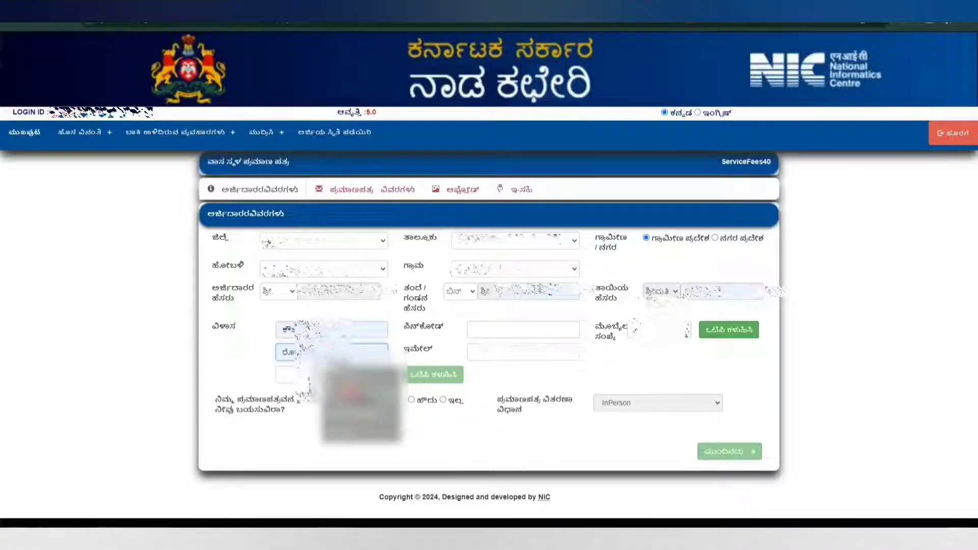
left_click(344, 376)
left_click(354, 433)
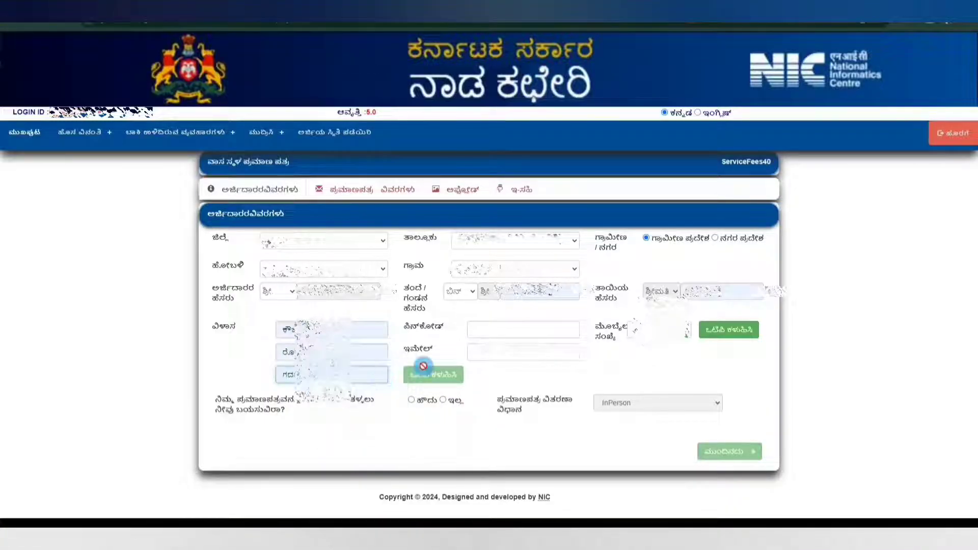
left_click(495, 332)
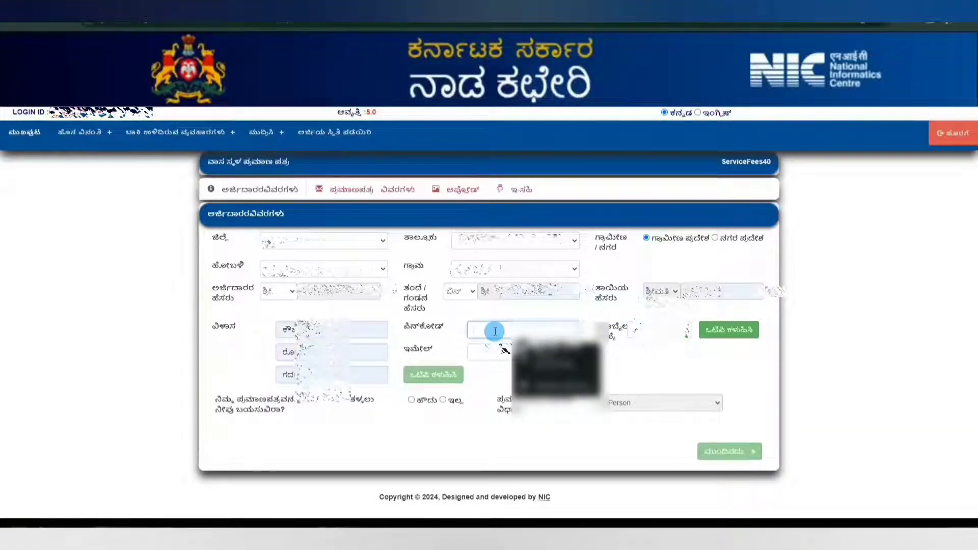
Enter pincode 582202 and the saved mobile number, send the OTP and type the code.
type("5")
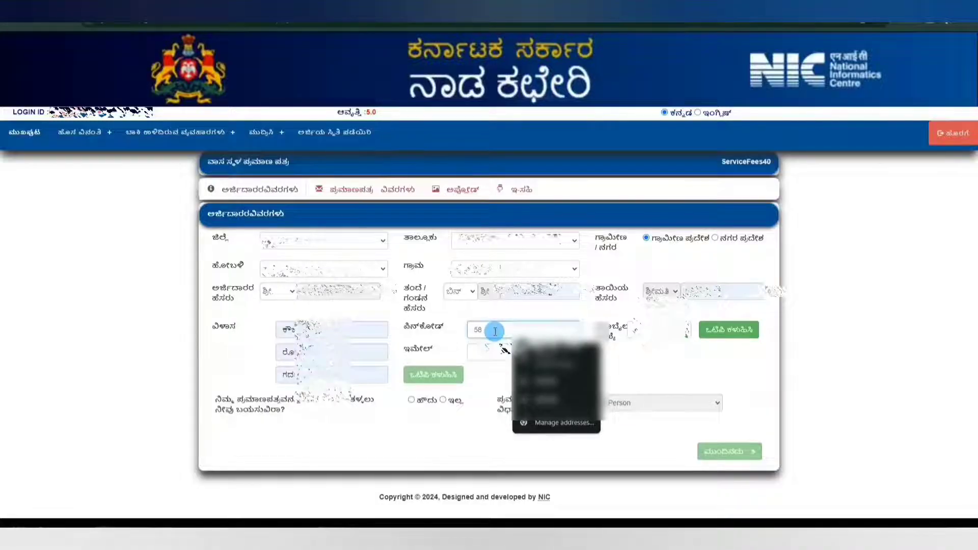
type("82202")
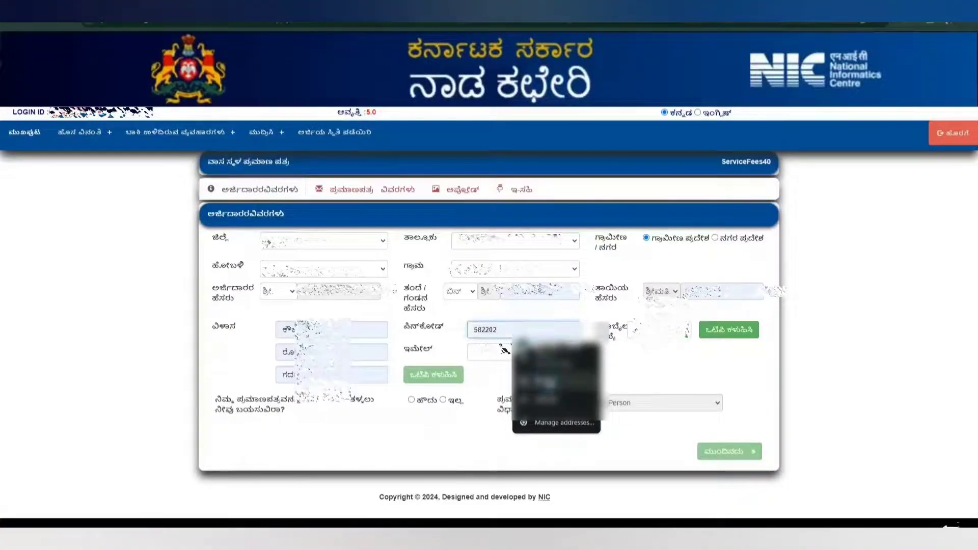
left_click(644, 329)
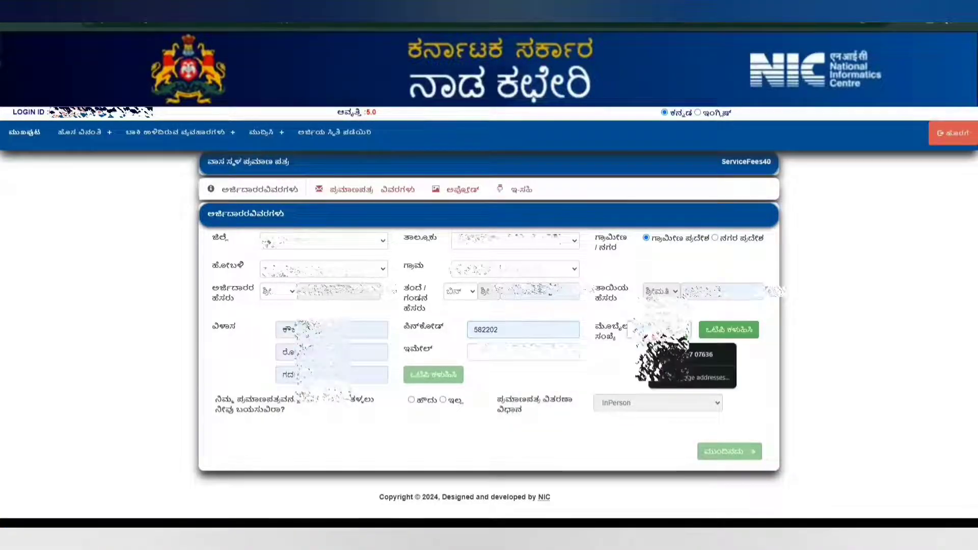
left_click(693, 354)
left_click(716, 334)
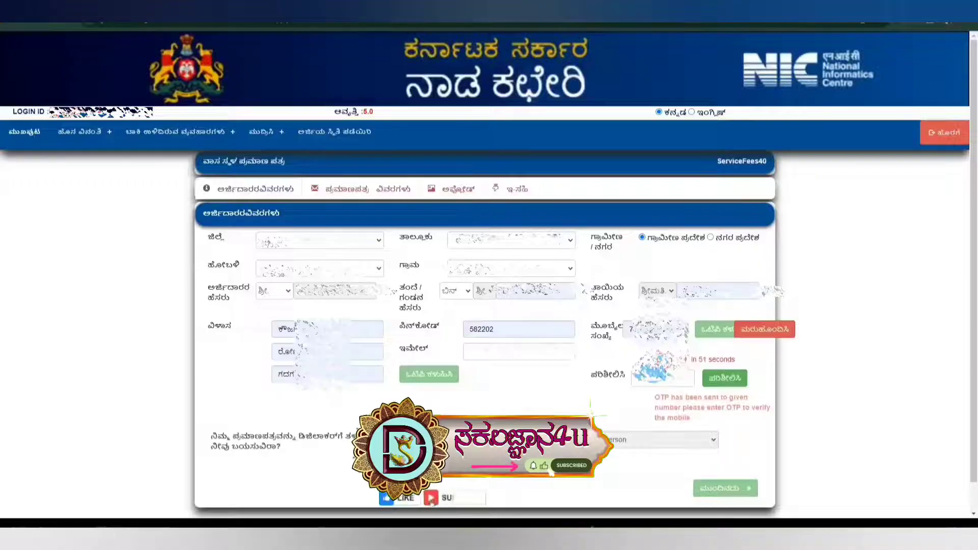
left_click(651, 377)
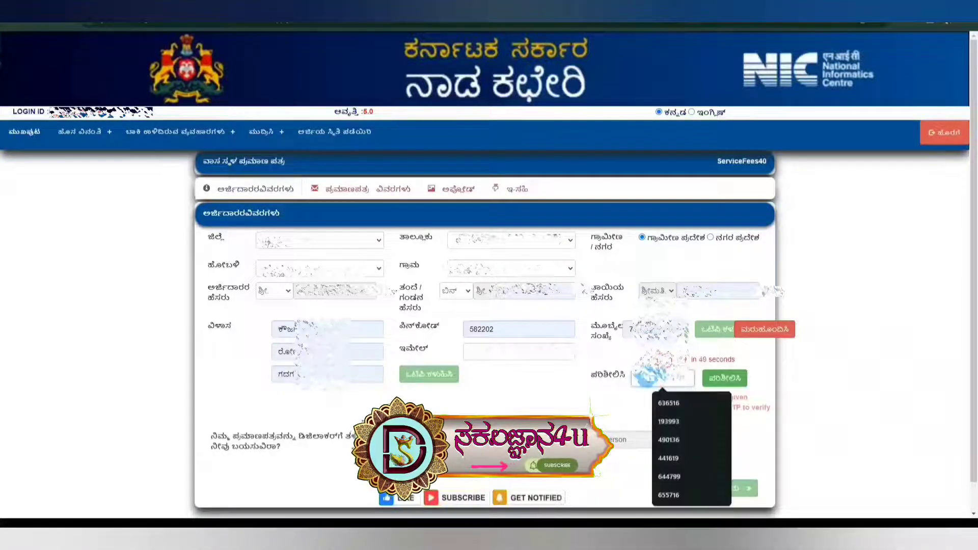
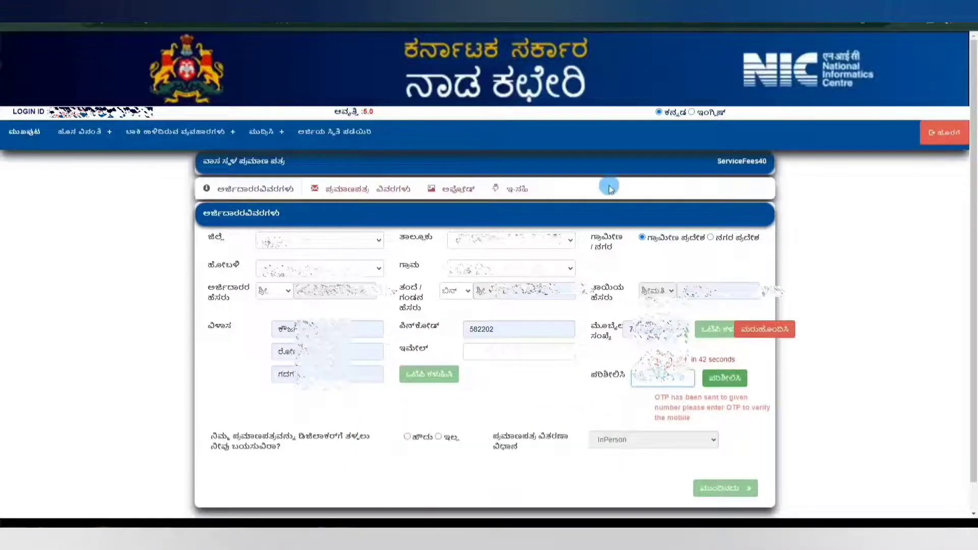
Verify the mobile OTP and copy the applicant's e-mail from the Notepad notes into Email.
left_click(726, 380)
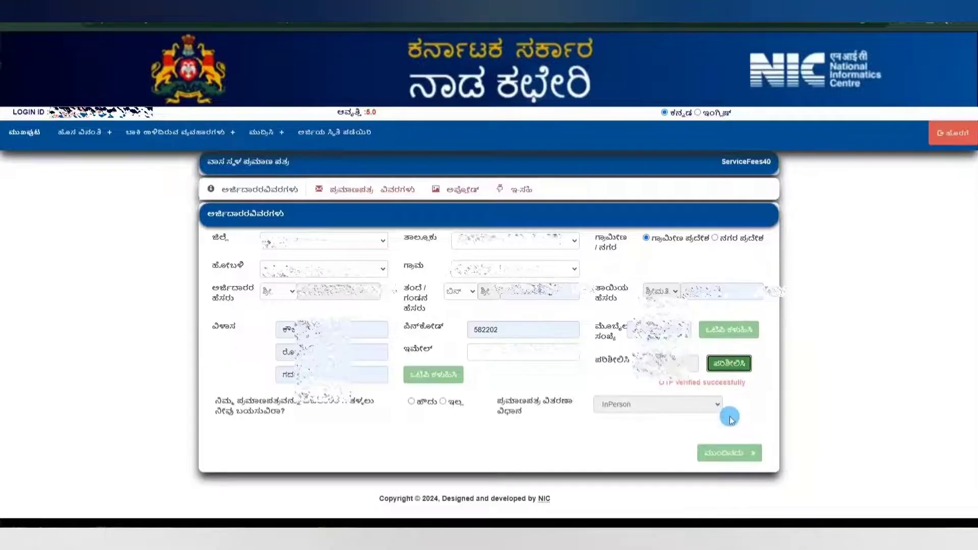
left_click(520, 354)
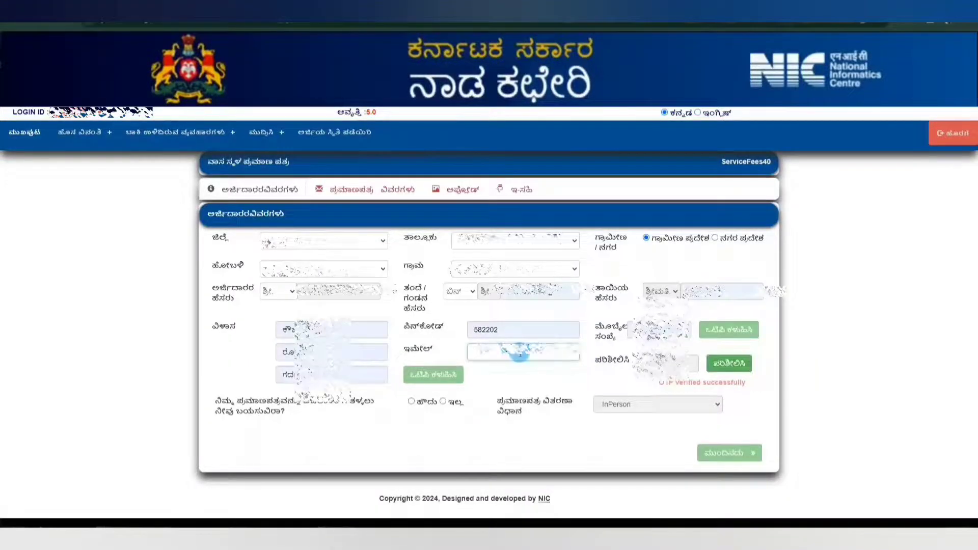
key("alt+Tab")
key("alt+Tab")
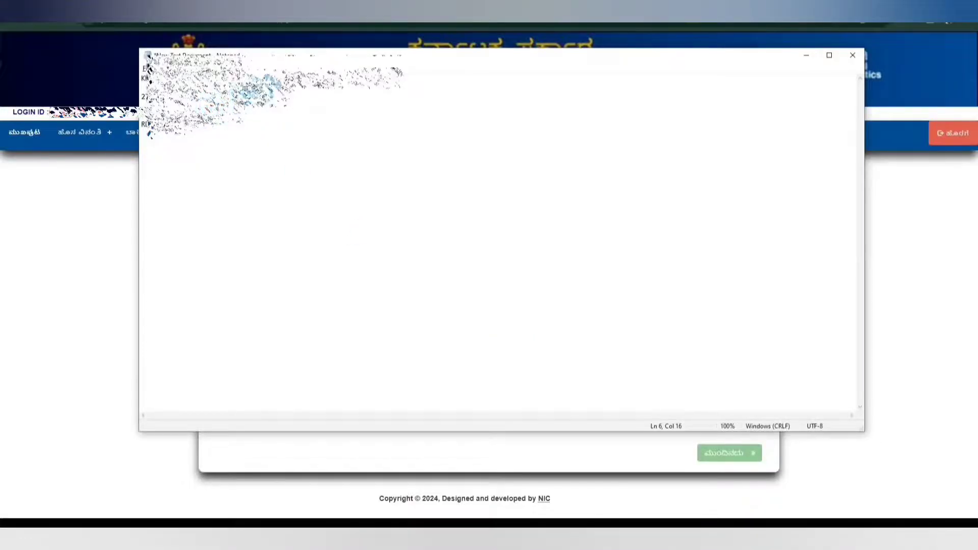
left_click_drag(238, 80, 338, 79)
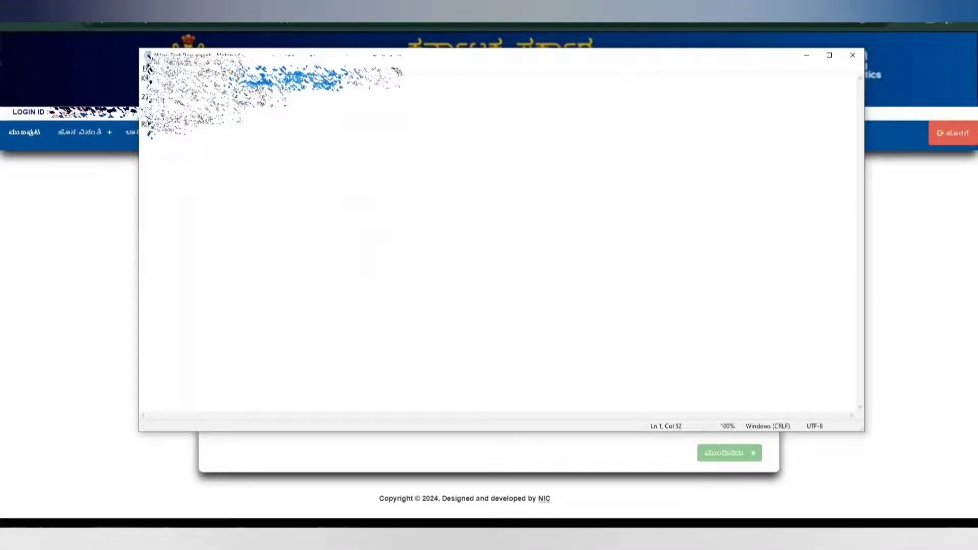
key("alt+Tab")
left_click(499, 330)
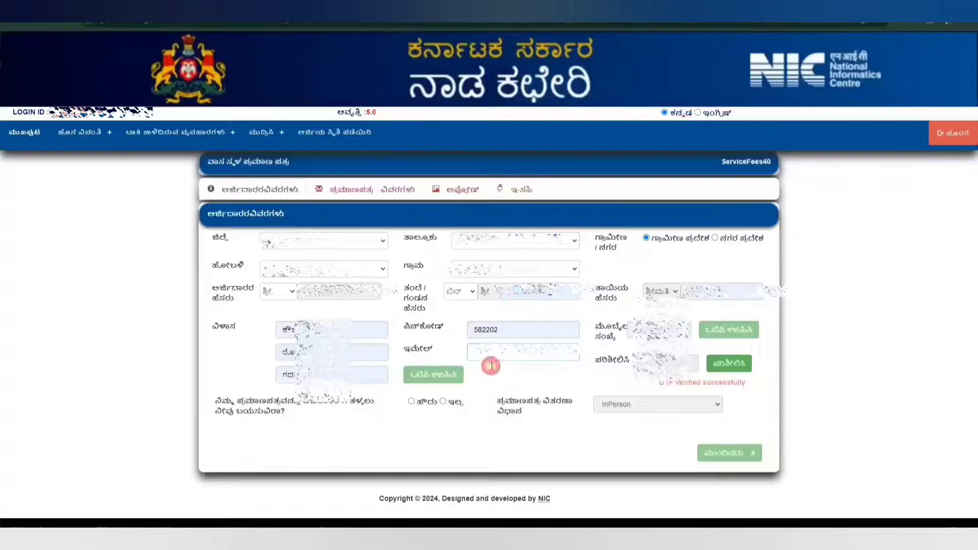
left_click(519, 355)
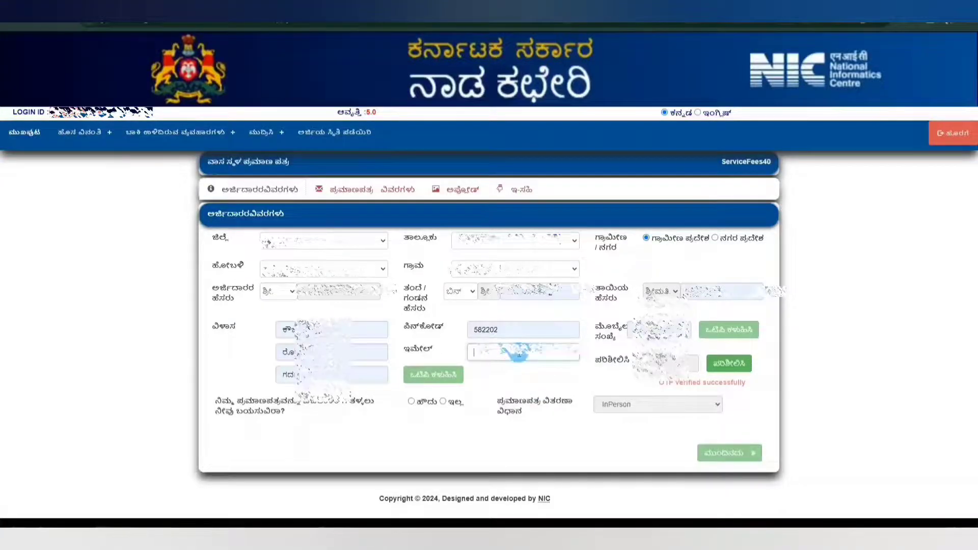
Send and enter the e-mail OTP, verify it, and choose Yes for DigiLocker delivery.
left_click(432, 375)
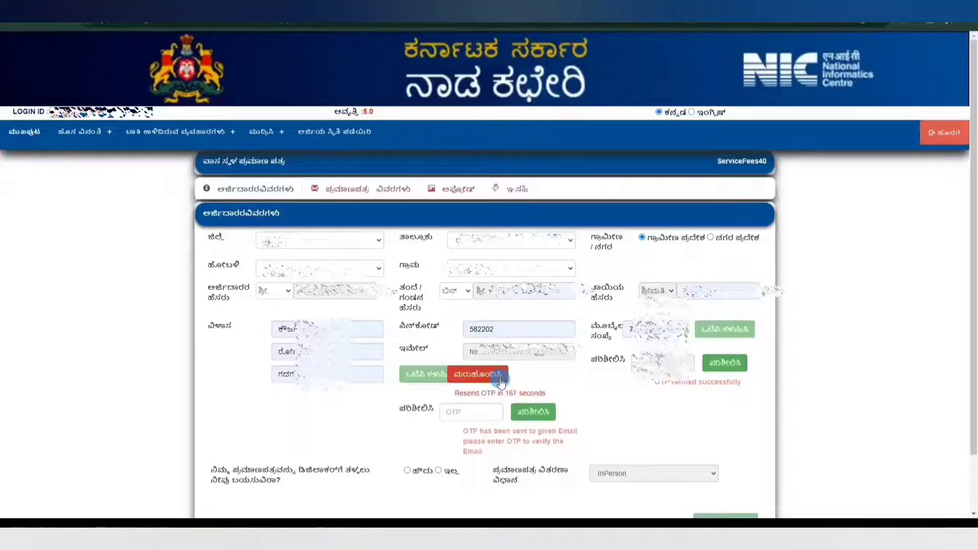
left_click(465, 413)
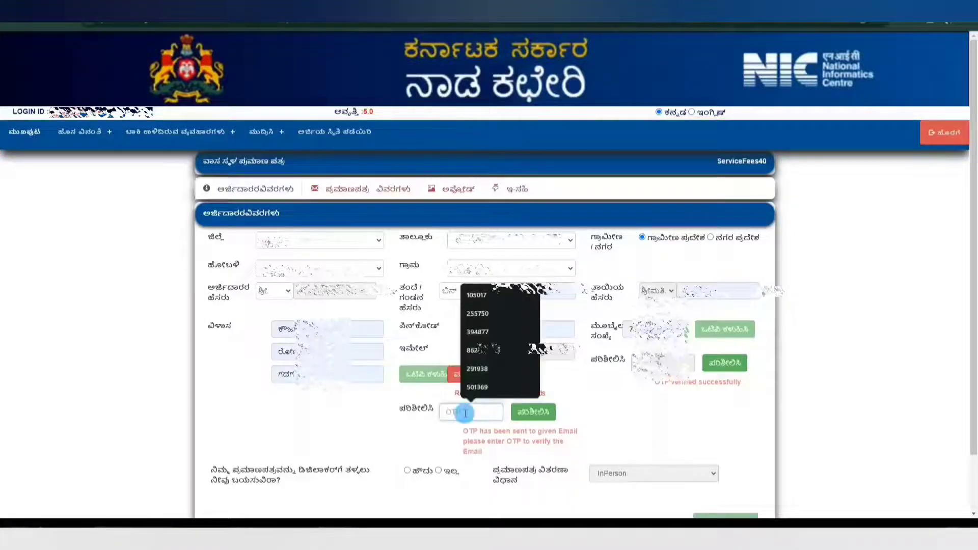
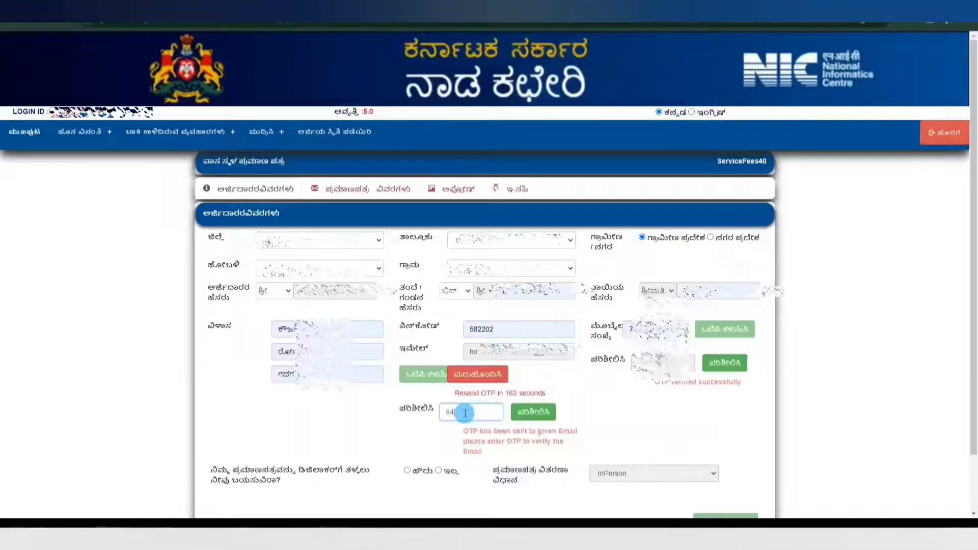
left_click(533, 412)
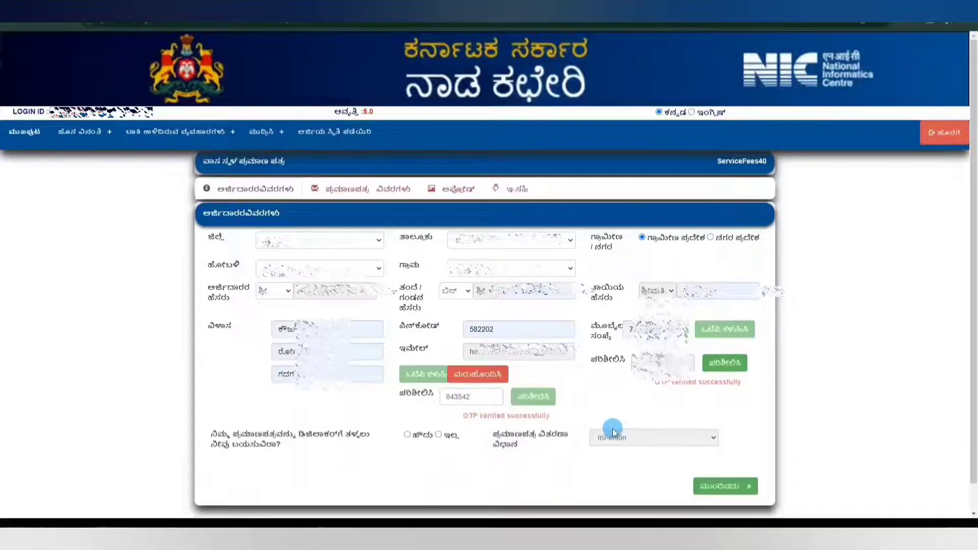
left_click_drag(248, 437, 332, 442)
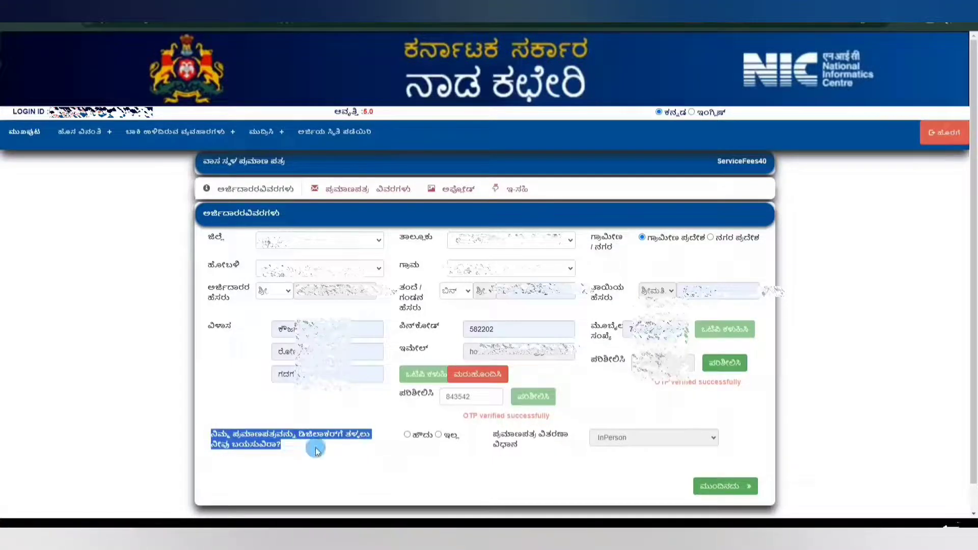
left_click(407, 435)
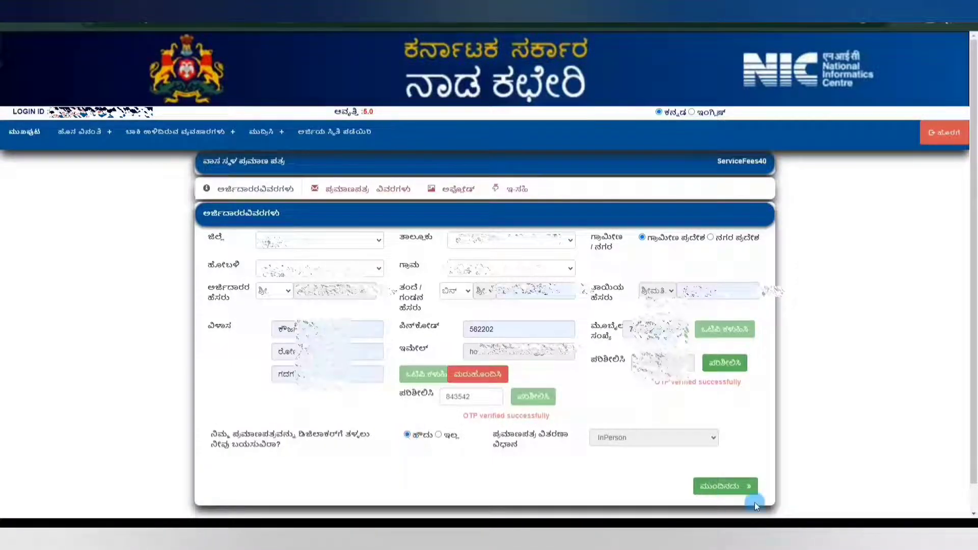
Enter a residence period of 20 years and 6 months, then continue to document upload.
left_click(735, 488)
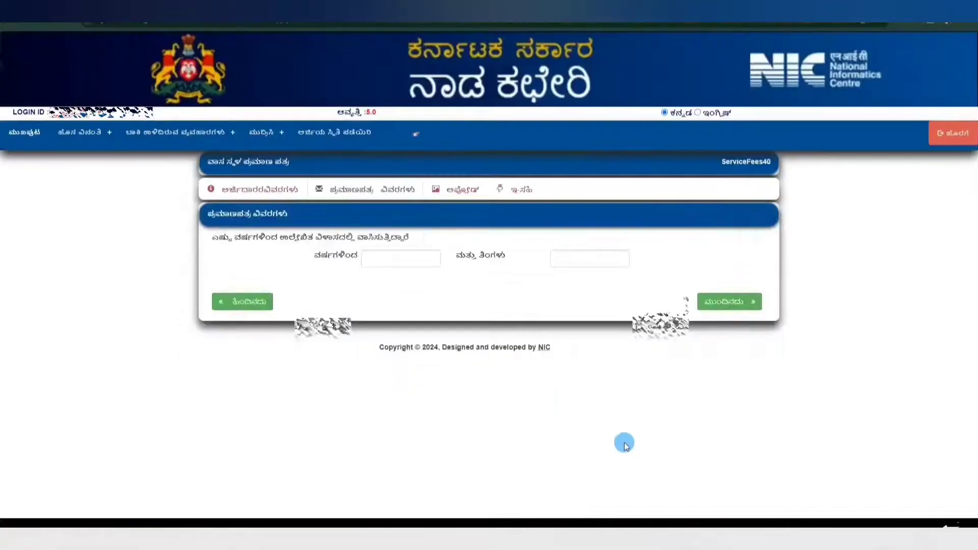
left_click_drag(288, 238, 411, 240)
left_click(399, 257)
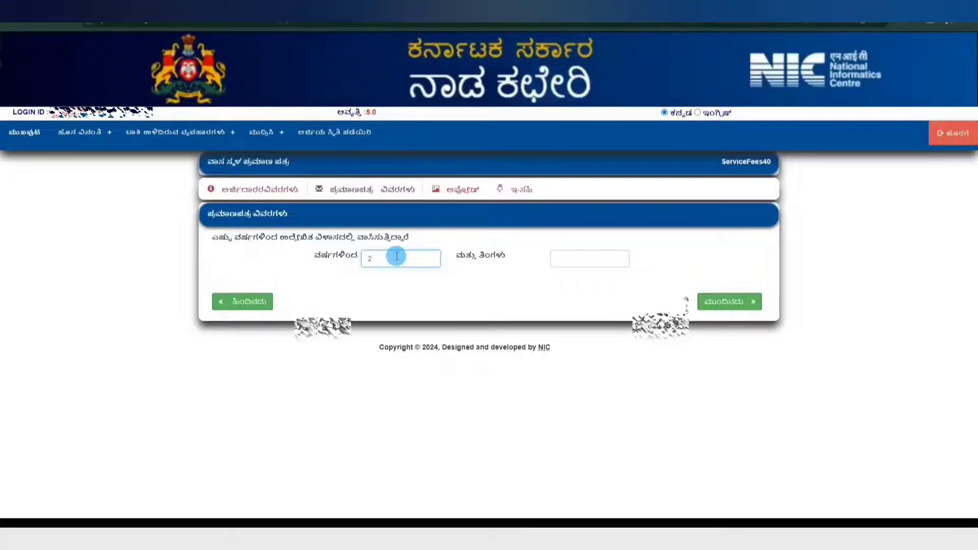
left_click(560, 258)
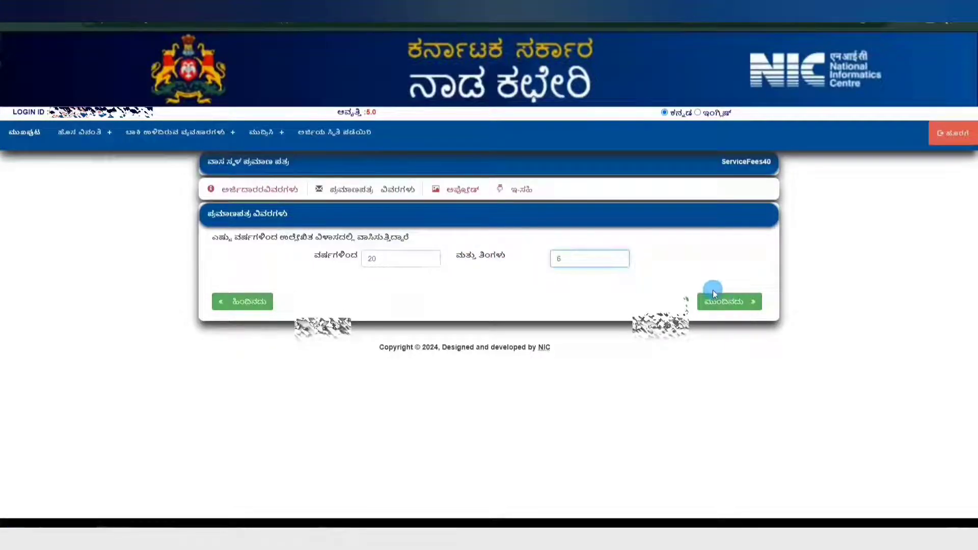
left_click(730, 302)
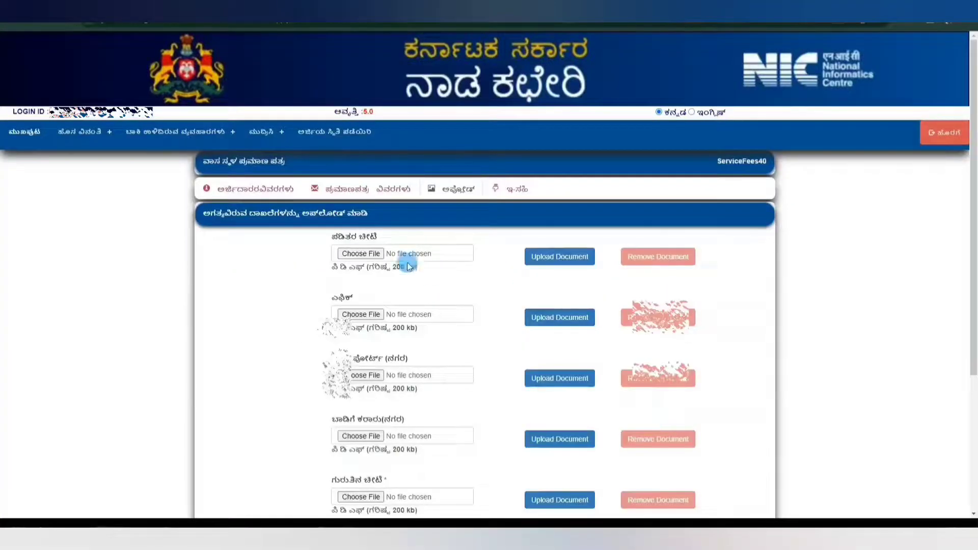
Upload ration.pdf as the ration card document.
left_click(362, 253)
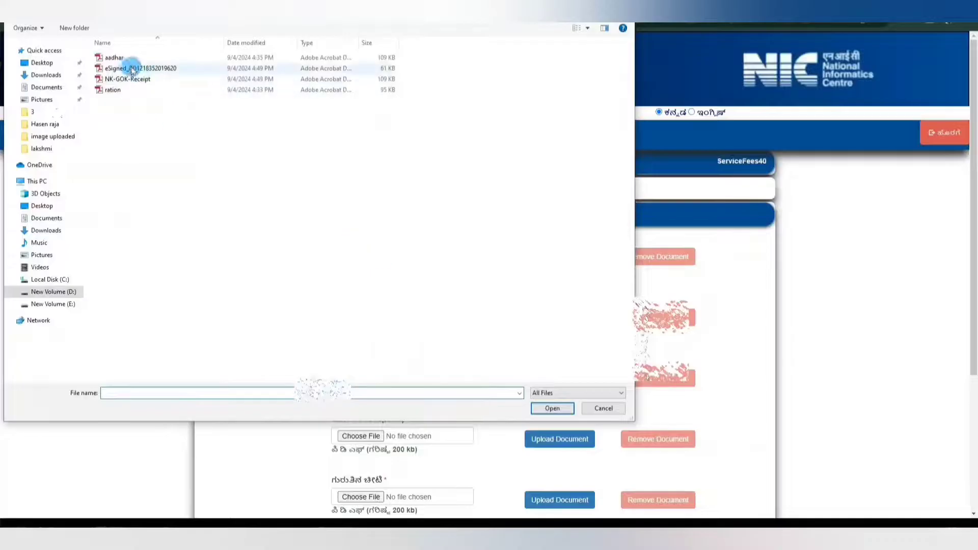
left_click(120, 91)
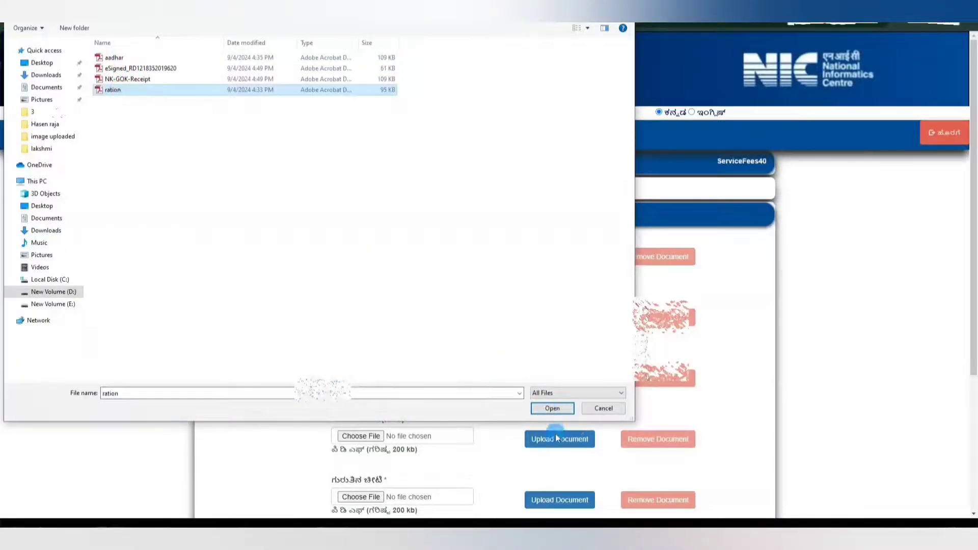
left_click(554, 408)
left_click(546, 257)
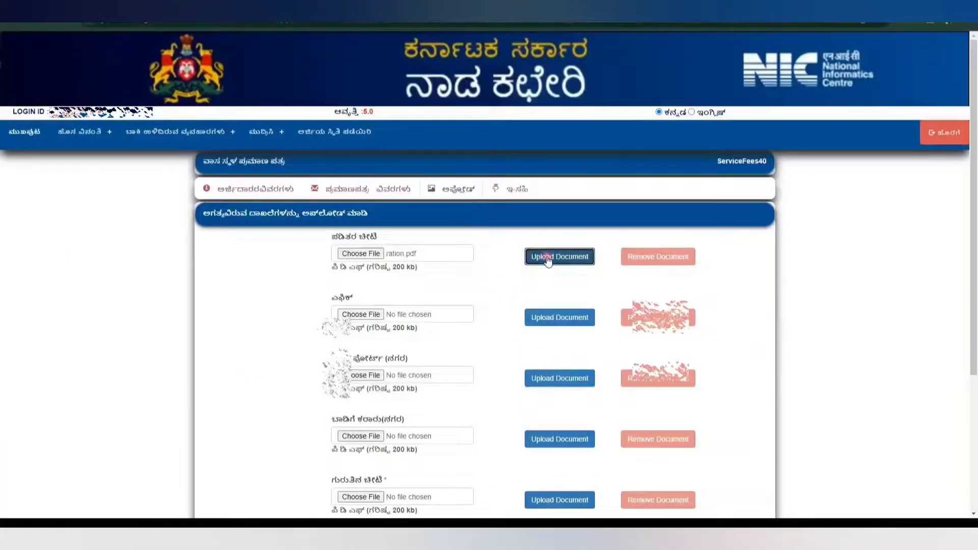
Upload aadhar.pdf as the identity card document.
scroll(469, 290, "down", 4)
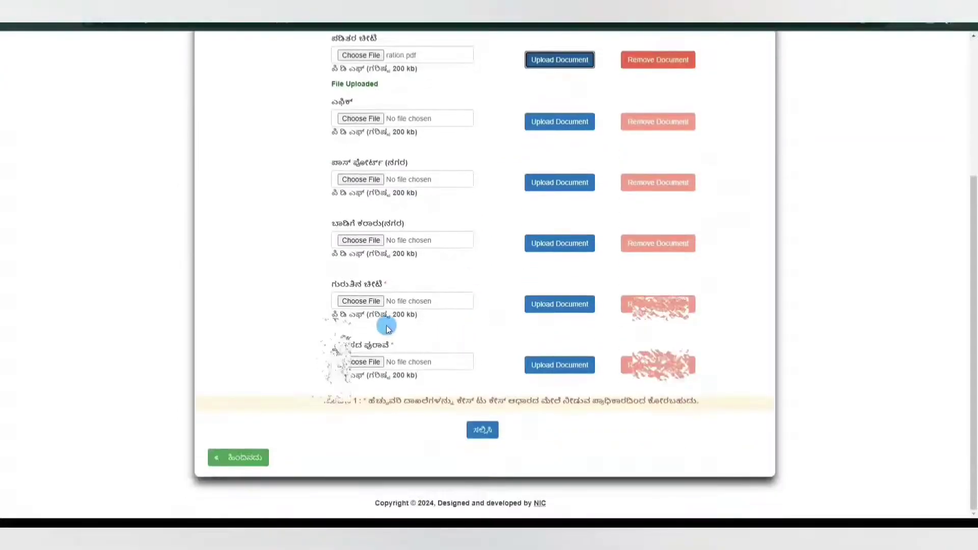
left_click(361, 301)
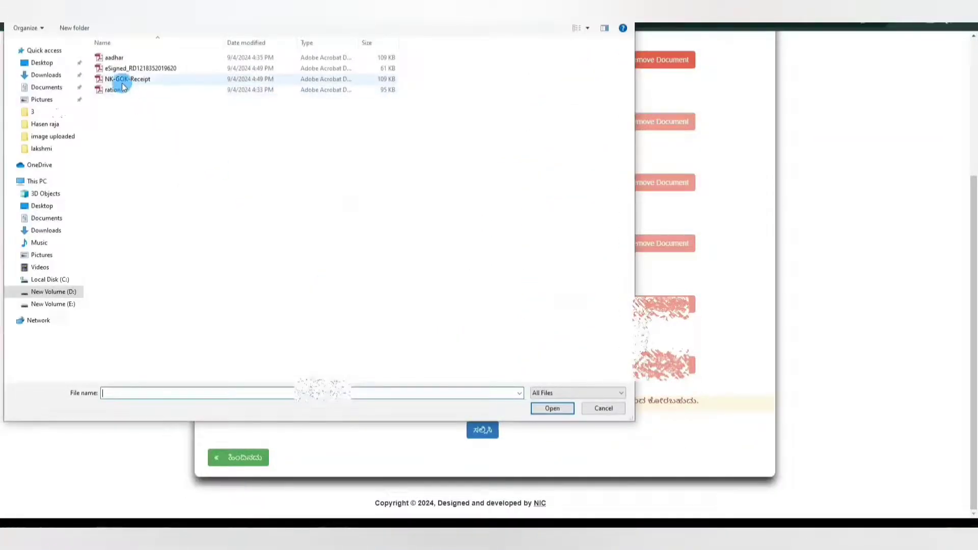
left_click(117, 59)
left_click(552, 412)
left_click(544, 306)
Upload aadhar.pdf as the residence proof and verify both File Uploaded confirmations.
left_click(410, 359)
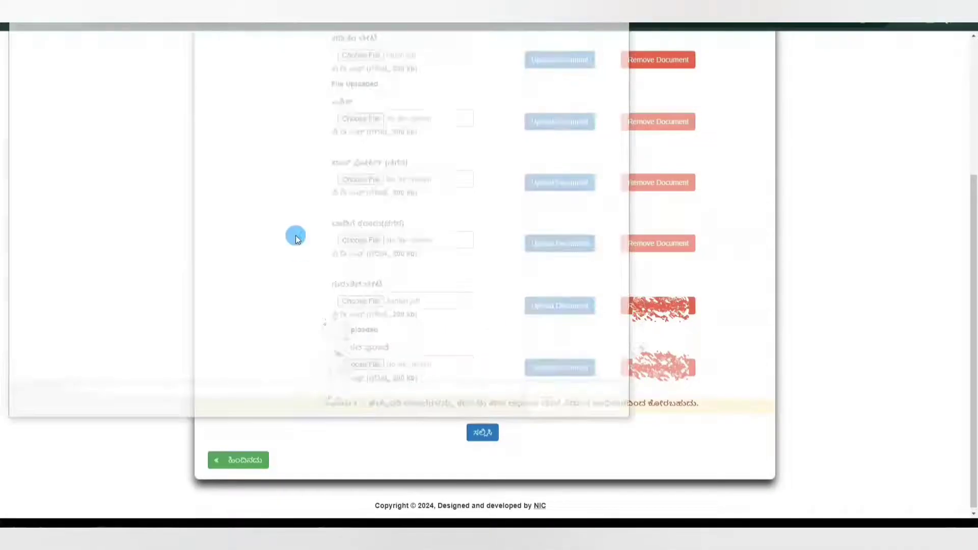
left_click(104, 59)
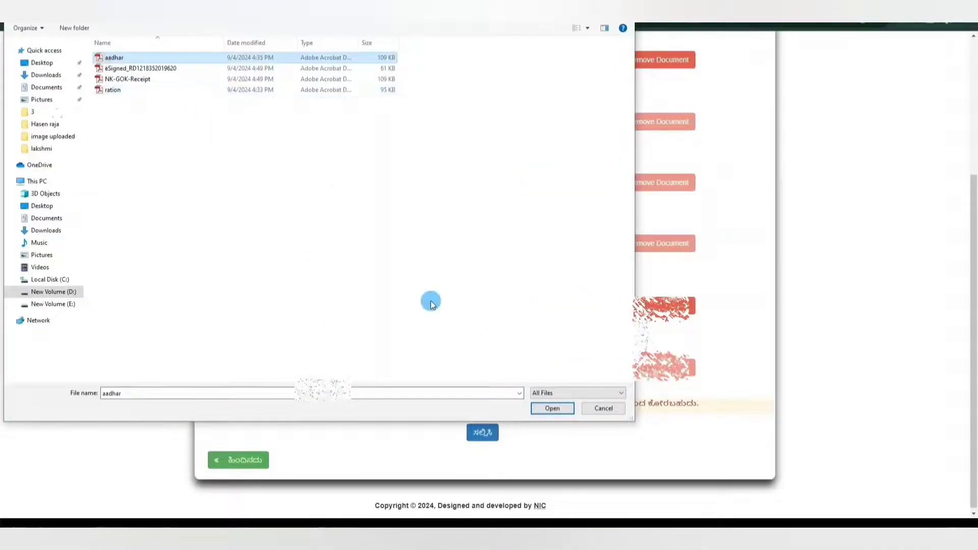
left_click(551, 408)
left_click(548, 374)
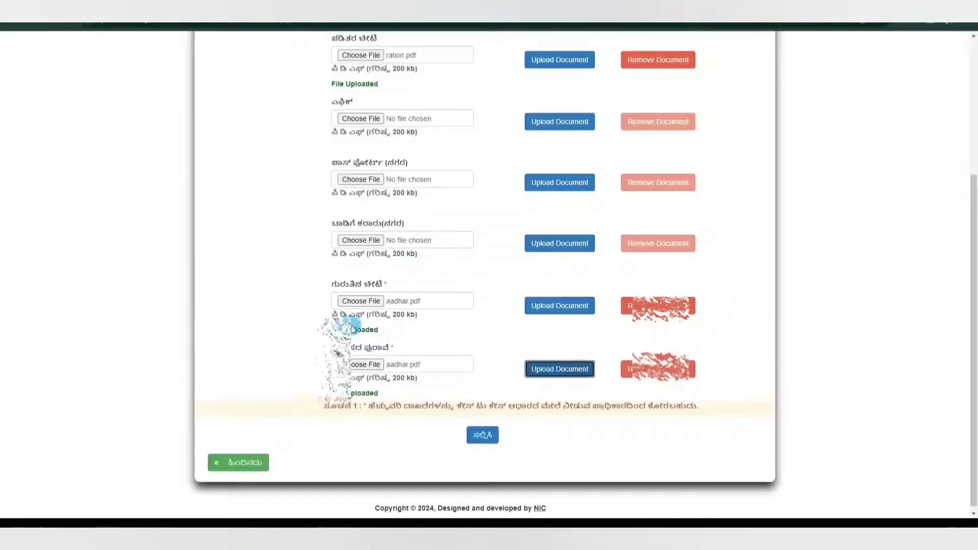
left_click_drag(331, 330, 380, 332)
left_click_drag(332, 393, 395, 395)
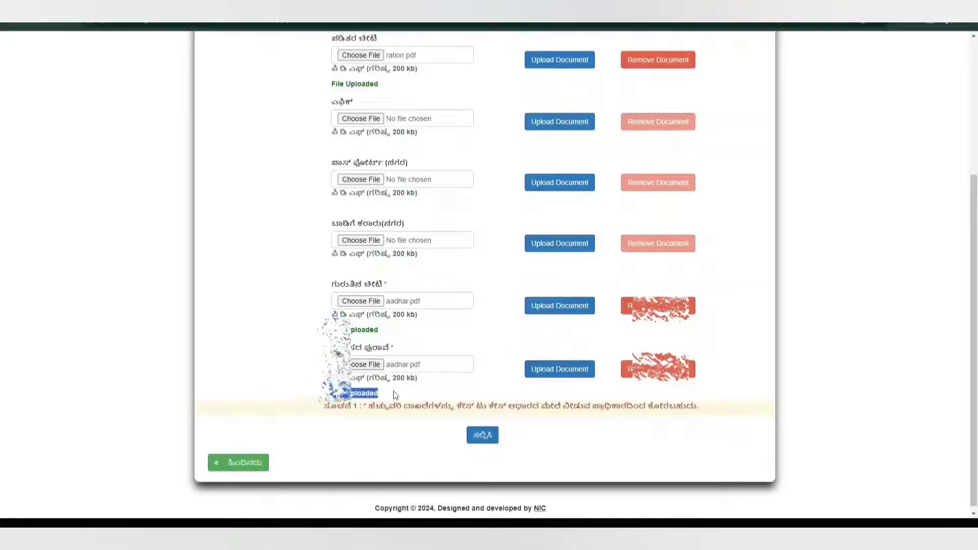
Submit the application, acknowledge the issued GSC number, and proceed to Aadhaar e-Sign.
left_click(484, 434)
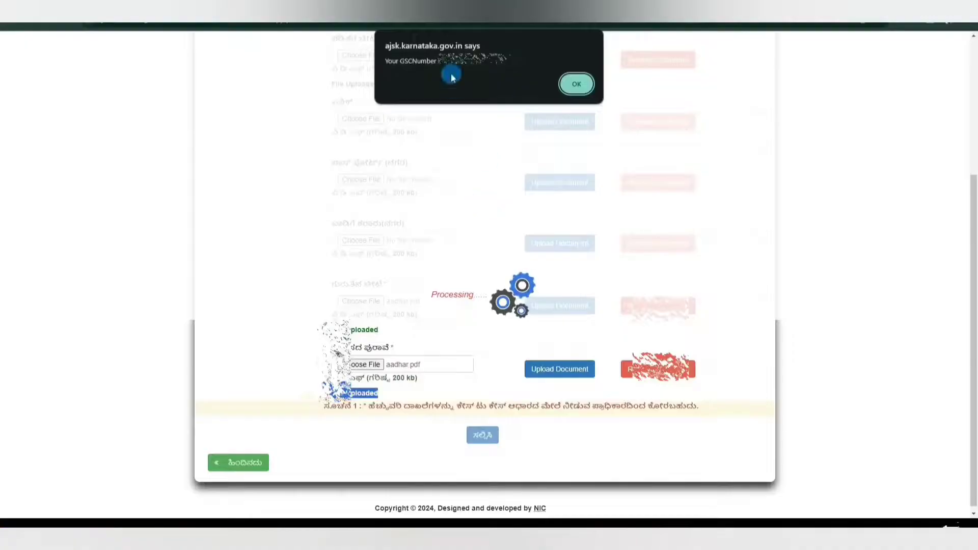
left_click_drag(446, 61, 504, 60)
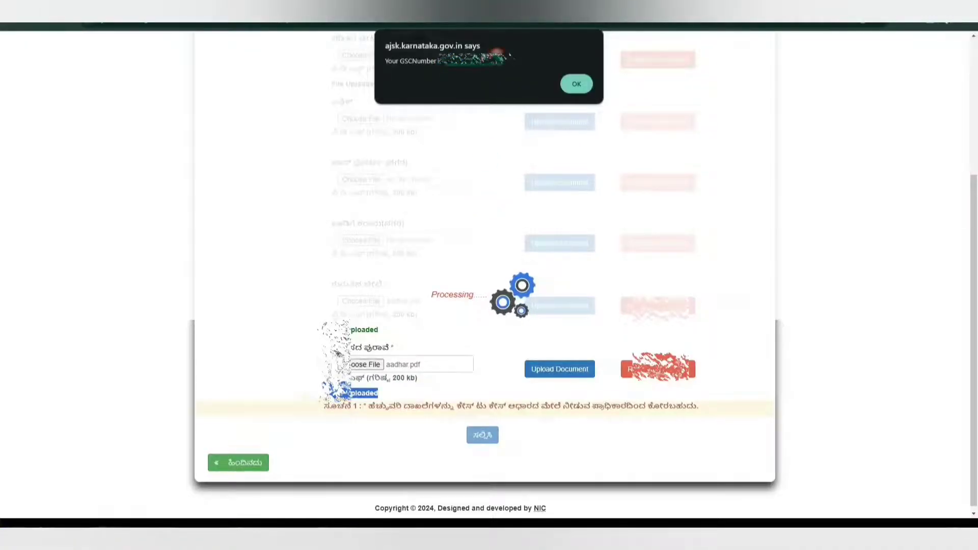
left_click(577, 86)
left_click(461, 48)
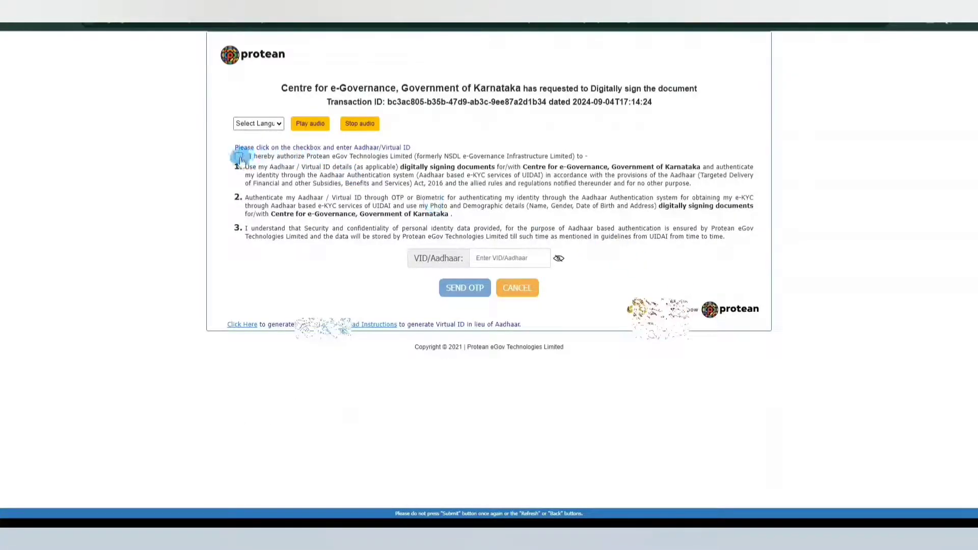
Enter the Aadhaar number for e-signing, request the OTP, and correct the entered number.
left_click(509, 259)
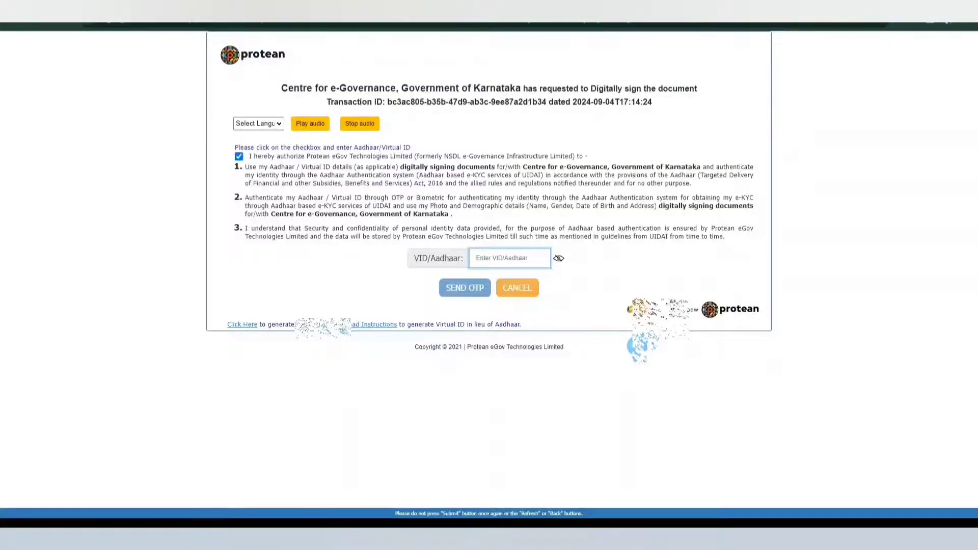
type("1")
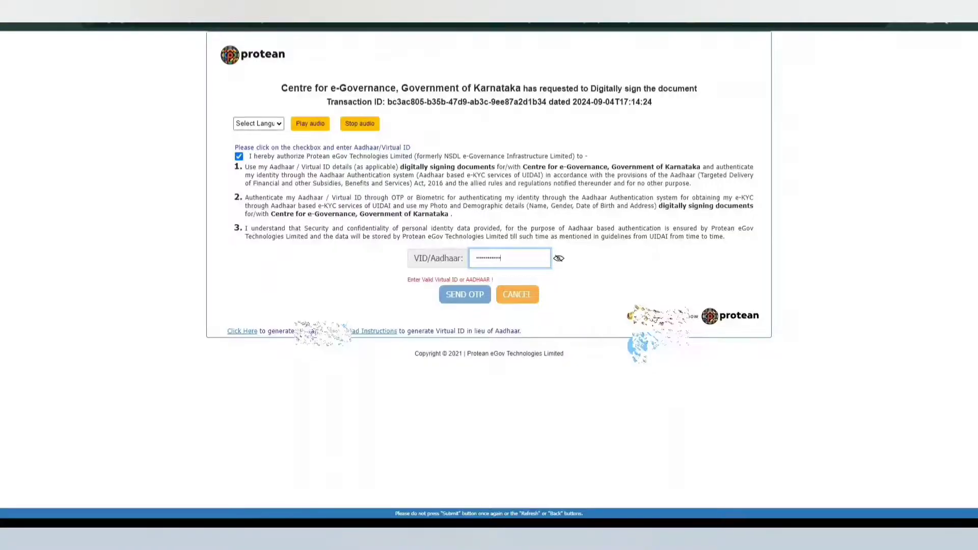
left_click(485, 293)
left_click(503, 260)
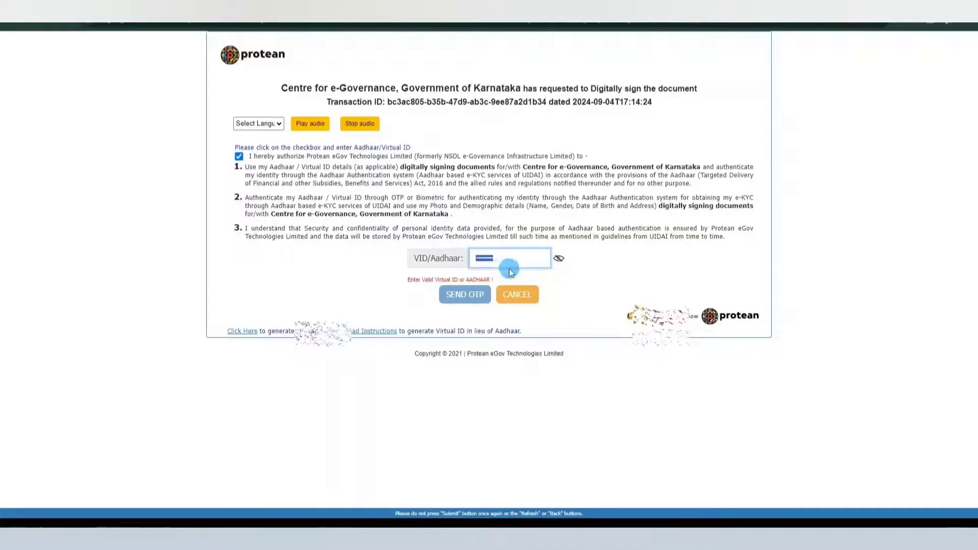
key("BackSpace")
type("•••")
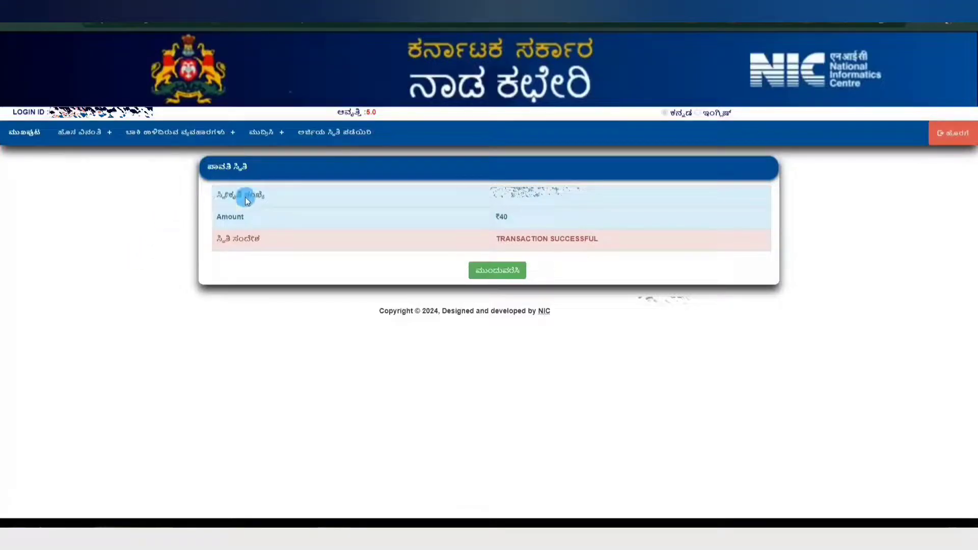
Continue past the successful ₹40 payment status page.
left_click(497, 270)
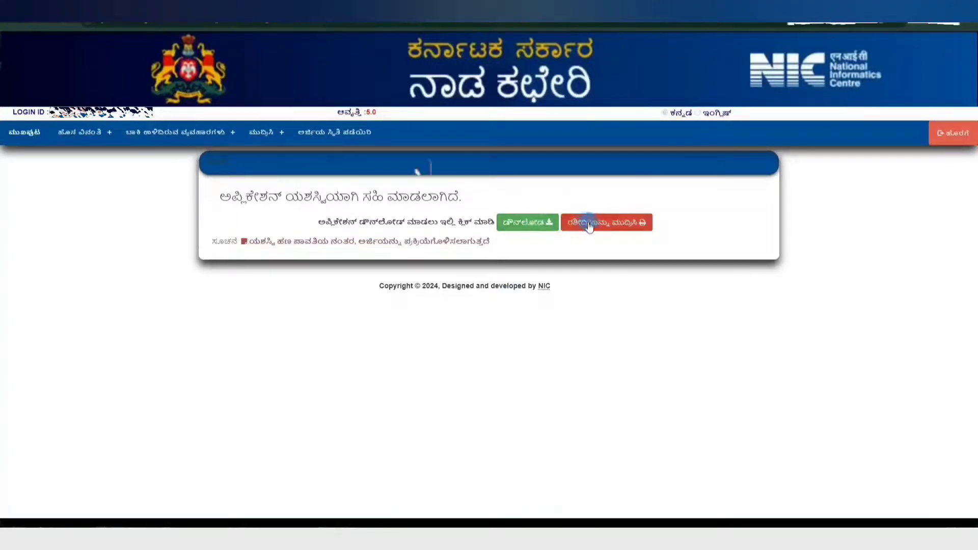
Print the application receipt with Save as PDF as the destination.
left_click(606, 223)
left_click(466, 97)
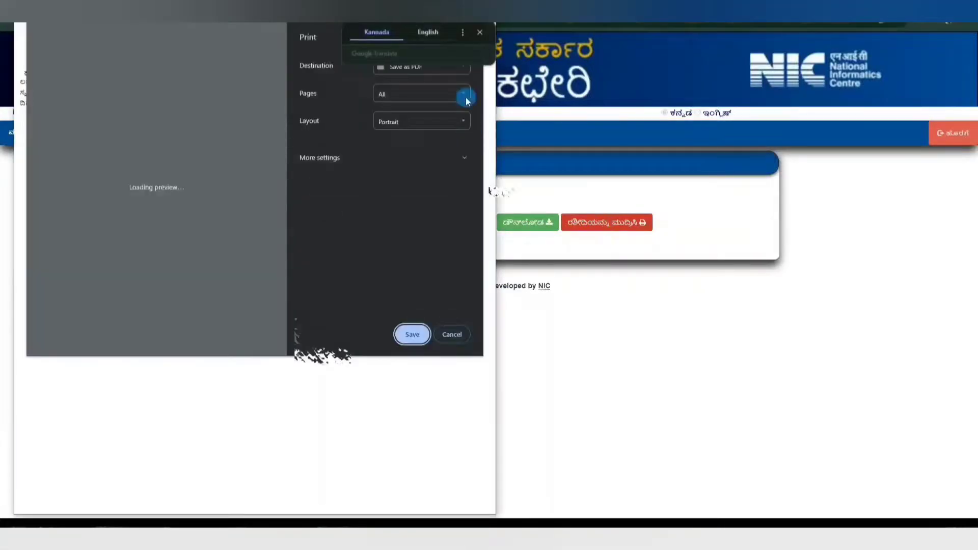
left_click(480, 33)
left_click(422, 330)
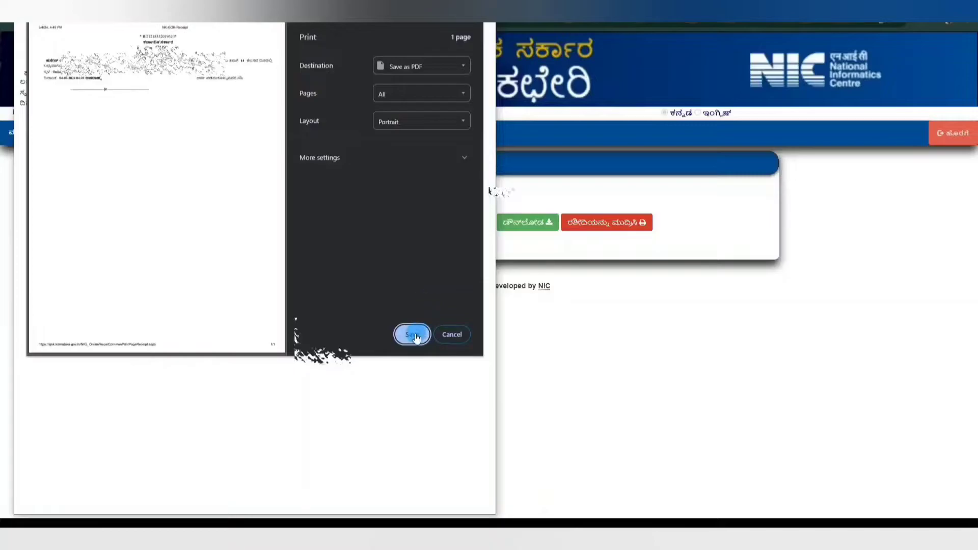
Save the receipt as NK-GOK-Receipt in the chosen subfolder, then download the signed application.
left_click(416, 336)
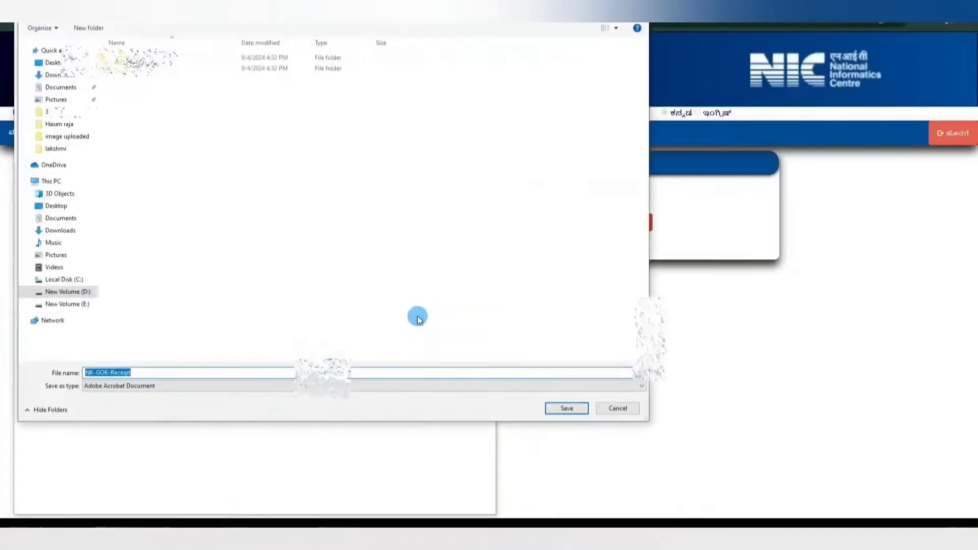
double_click(139, 72)
double_click(140, 59)
left_click(566, 409)
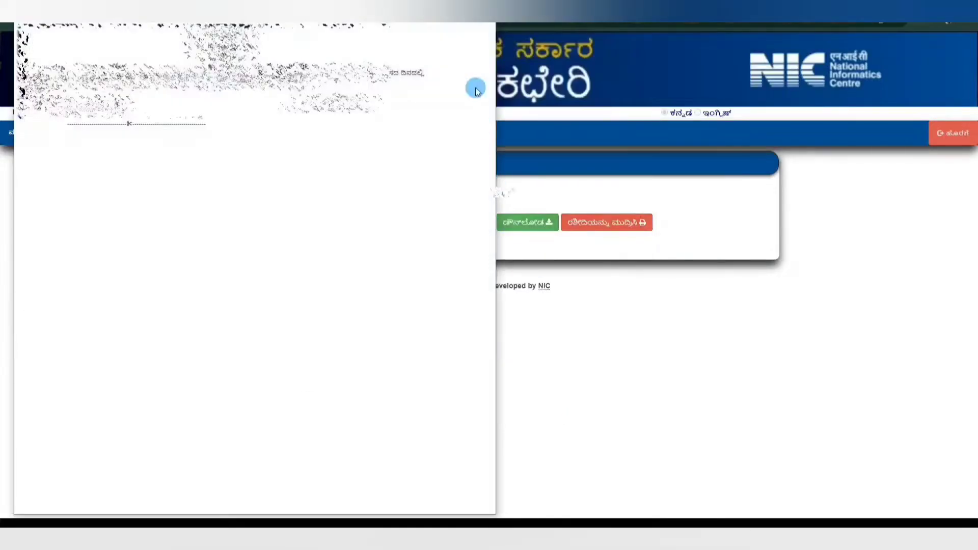
left_click(515, 185)
left_click(517, 225)
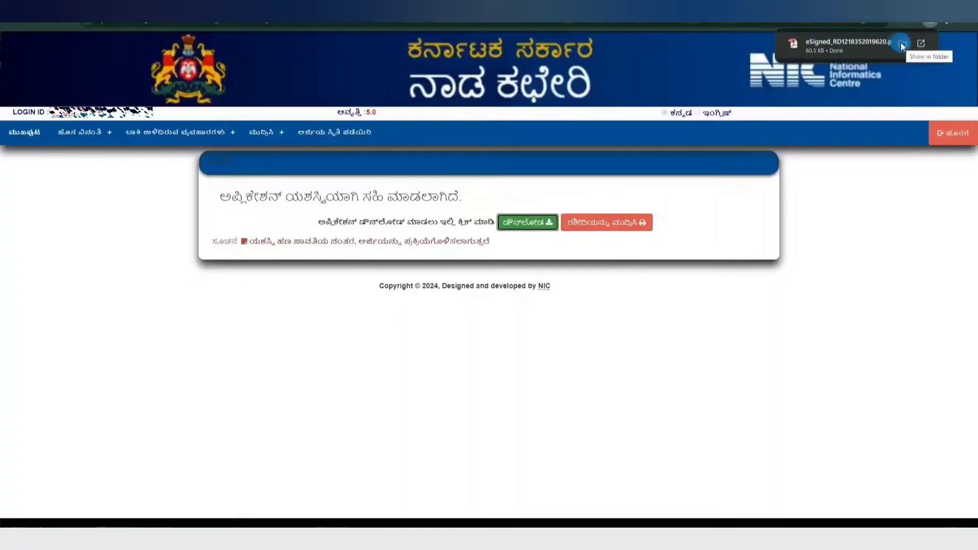
Open the downloaded eSigned application PDF in Acrobat Reader and accept the certificate update.
left_click(902, 45)
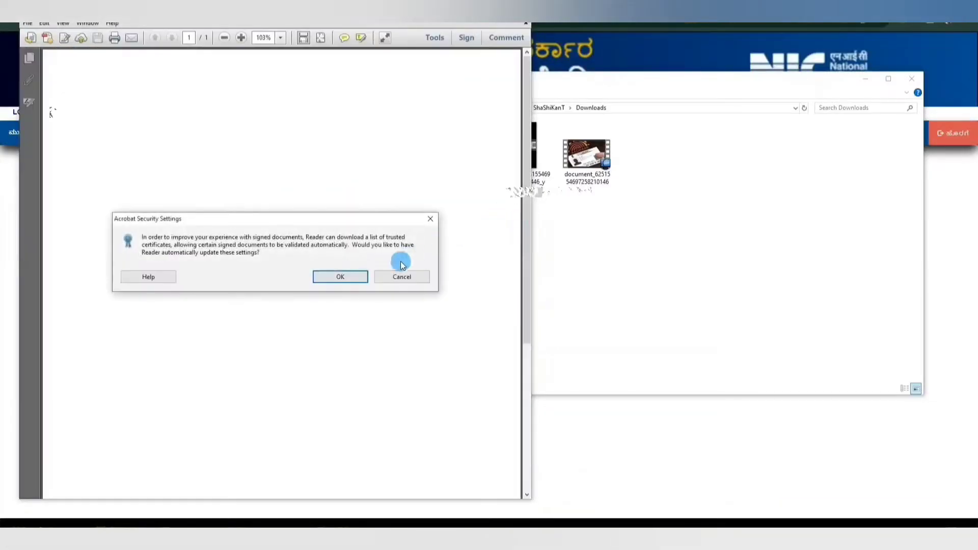
left_click(349, 276)
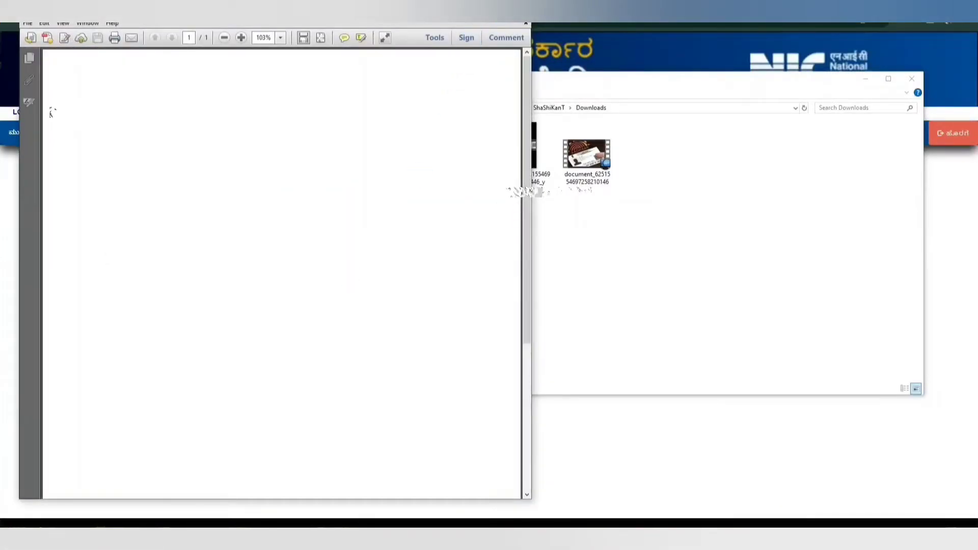